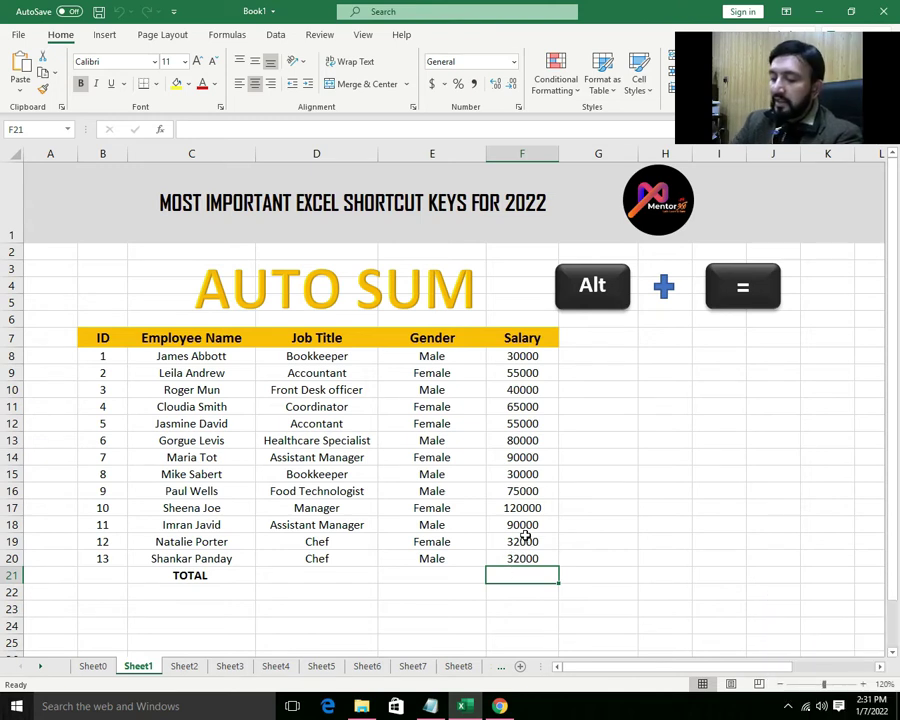
# - AutoSum the Salary column into F21 as =SUM(F8:F20), giving 794000, then move to Sheet2
pyautogui.press('alt')
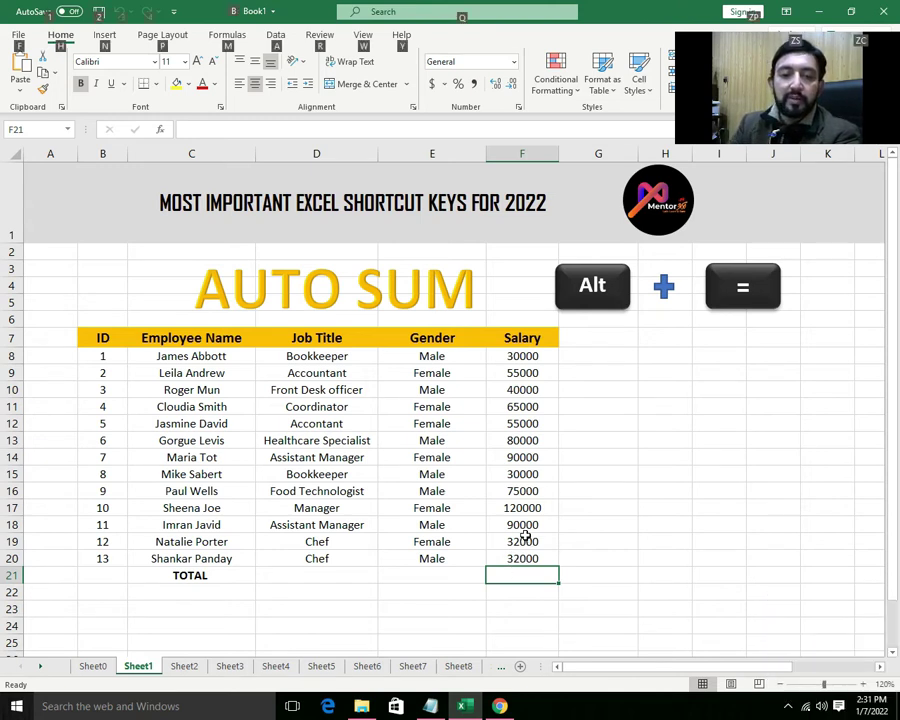
pyautogui.hotkey('alt', '=')
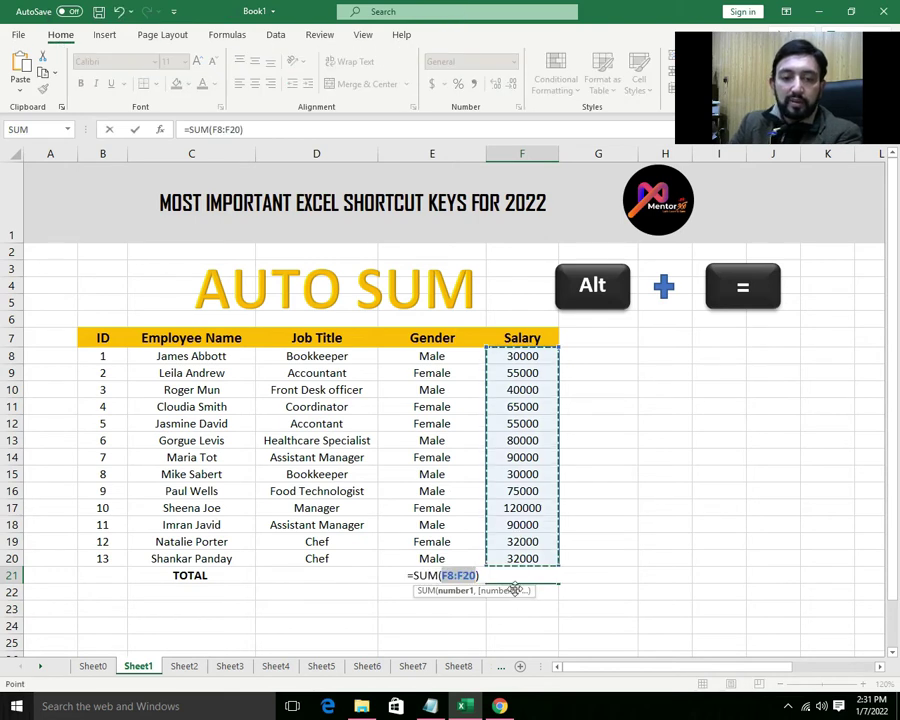
pyautogui.press('Return')
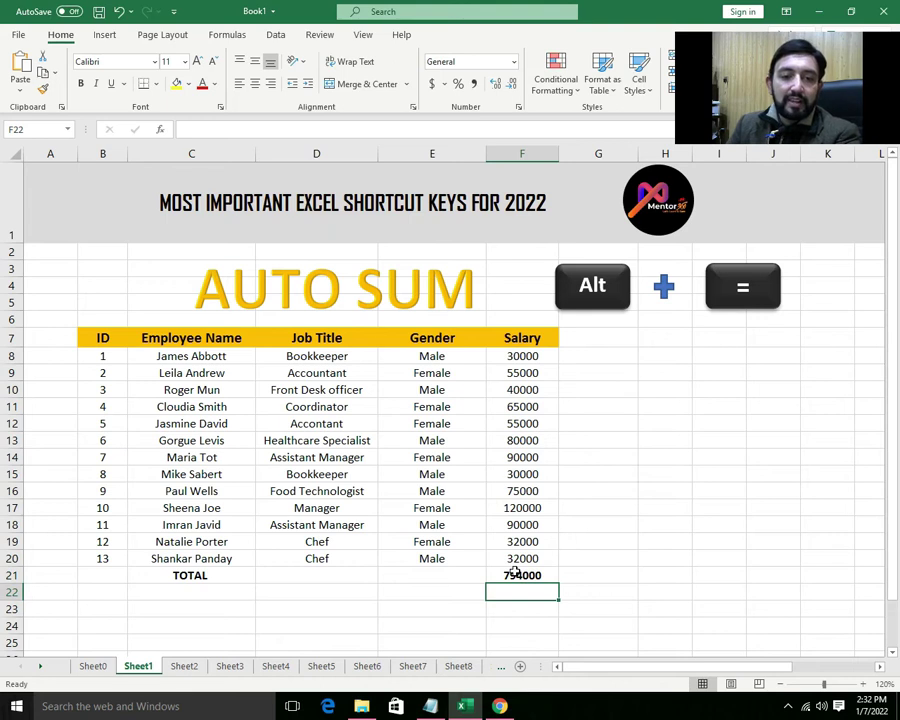
pyautogui.click(514, 576)
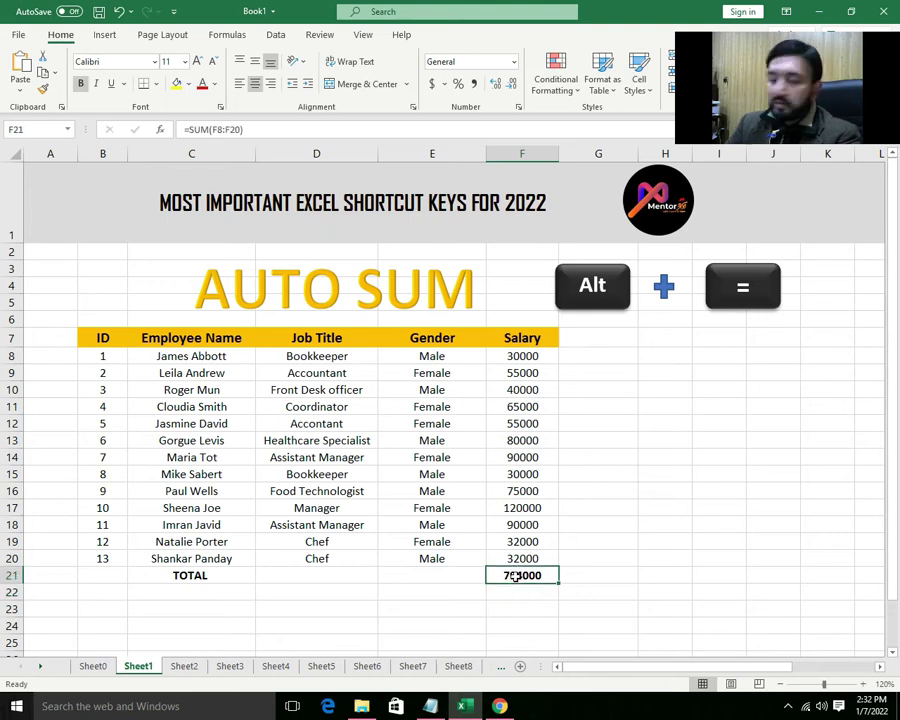
pyautogui.hotkey('alt', '=')
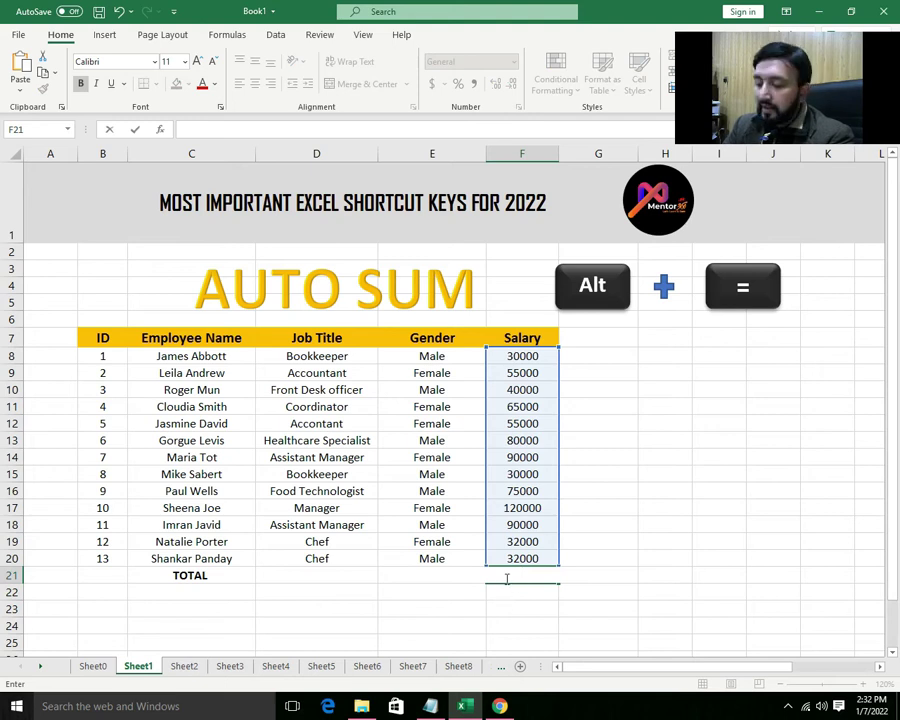
pyautogui.press('Escape')
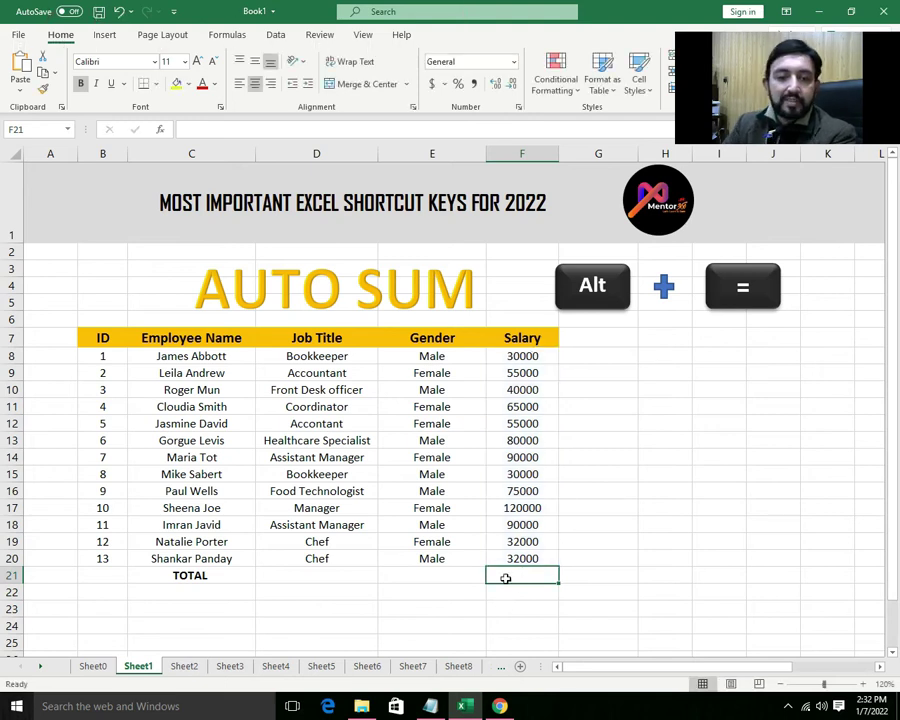
pyautogui.hotkey('alt', '=')
pyautogui.press('Return')
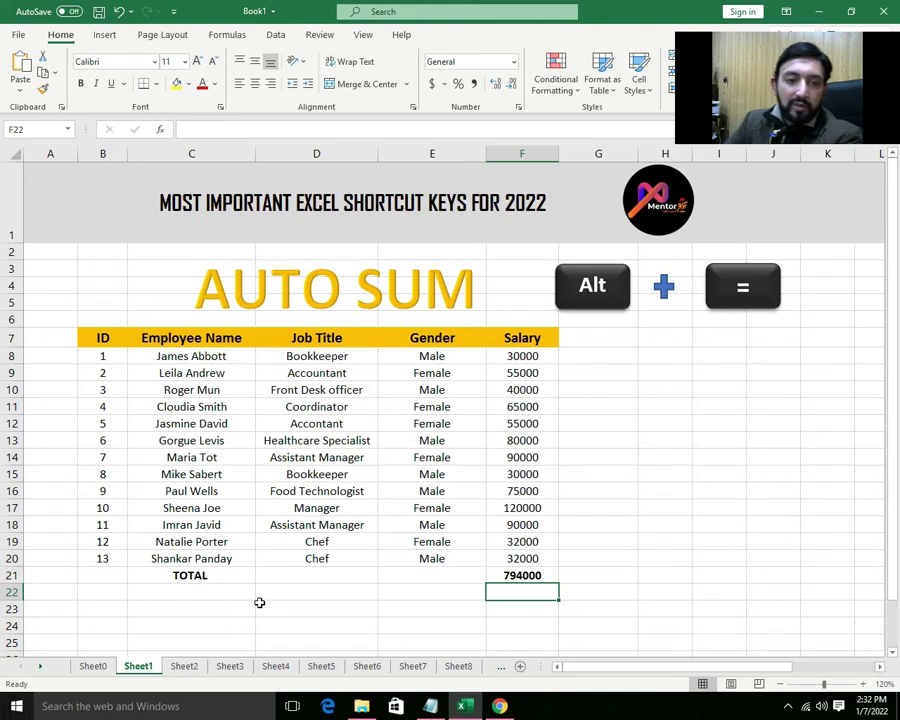
pyautogui.click(184, 668)
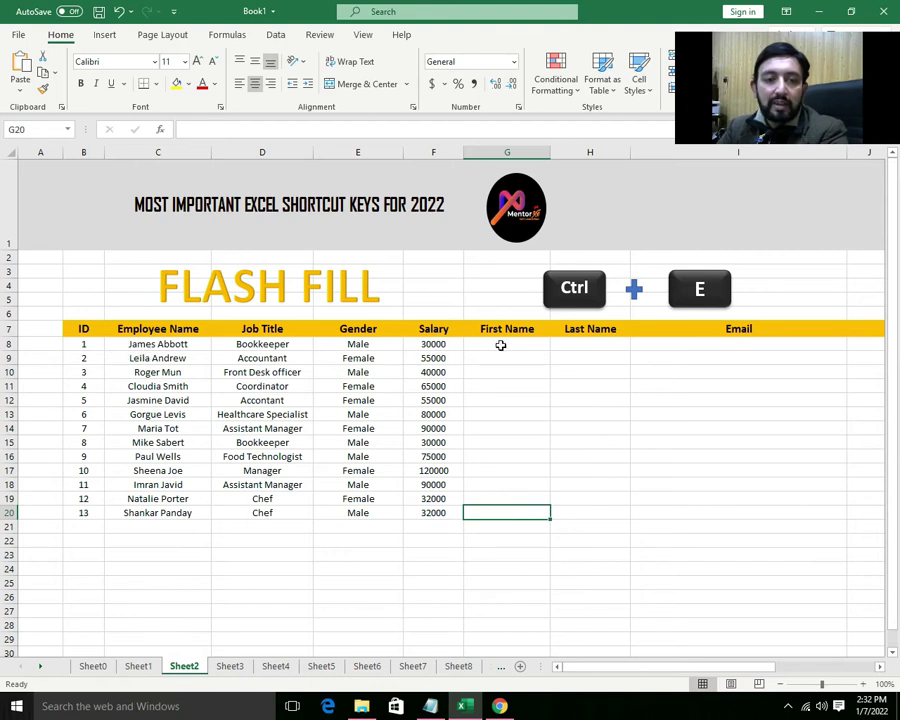
# - Type the first two employees' first names in G8:G9, then Flash Fill G10:G20
pyautogui.click(495, 345)
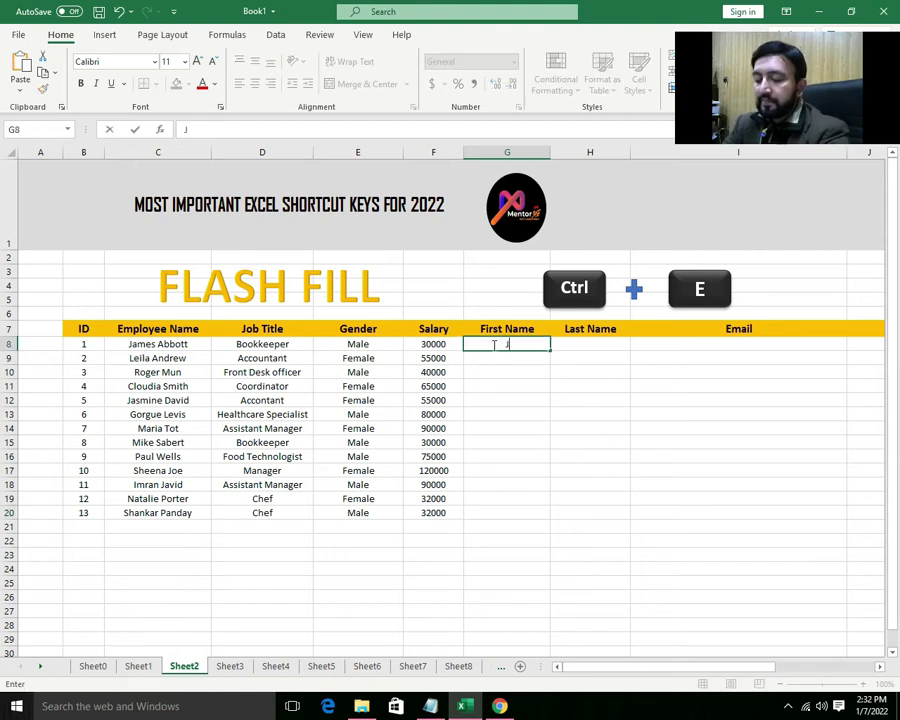
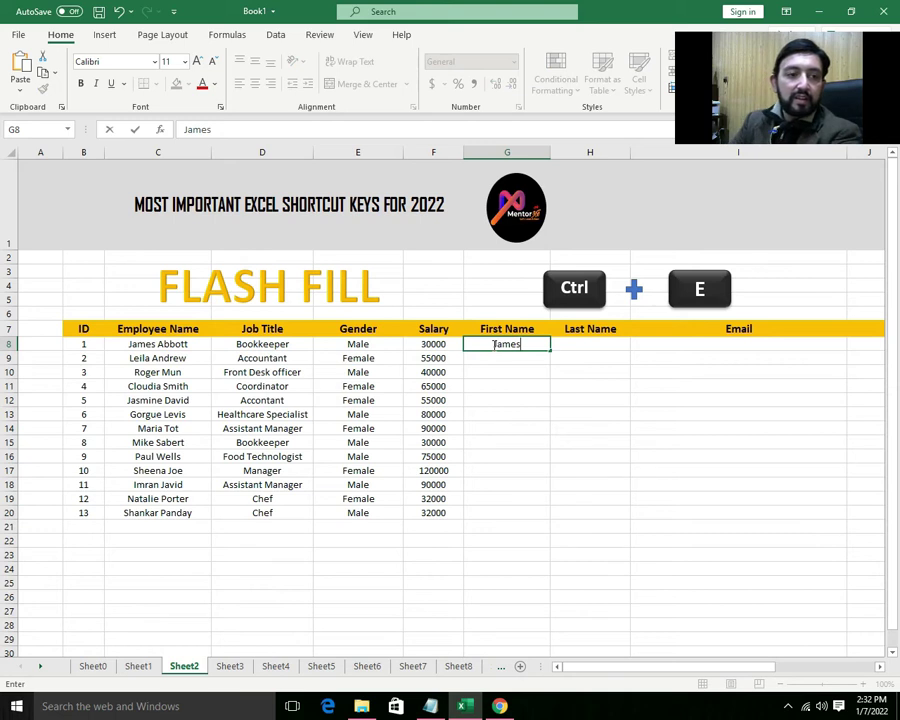
pyautogui.press('Return')
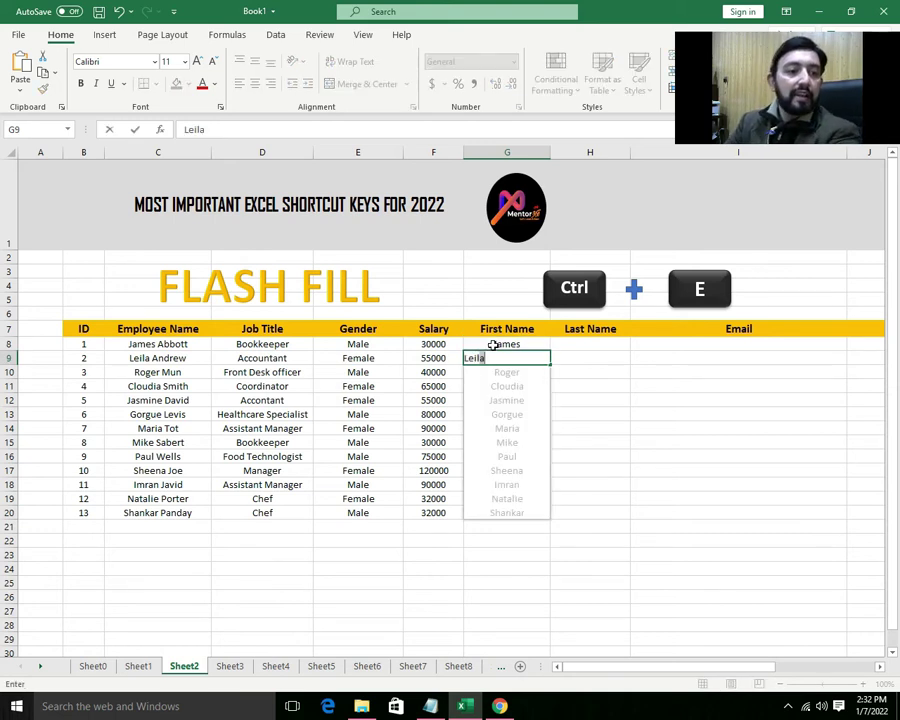
pyautogui.press('Return')
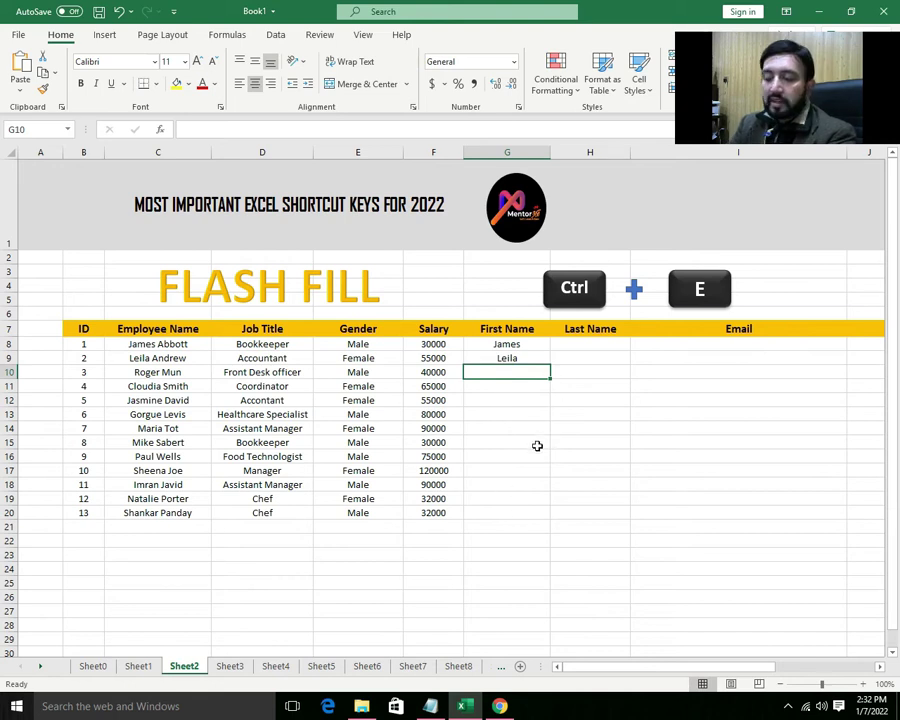
pyautogui.hotkey('ctrl', 'e')
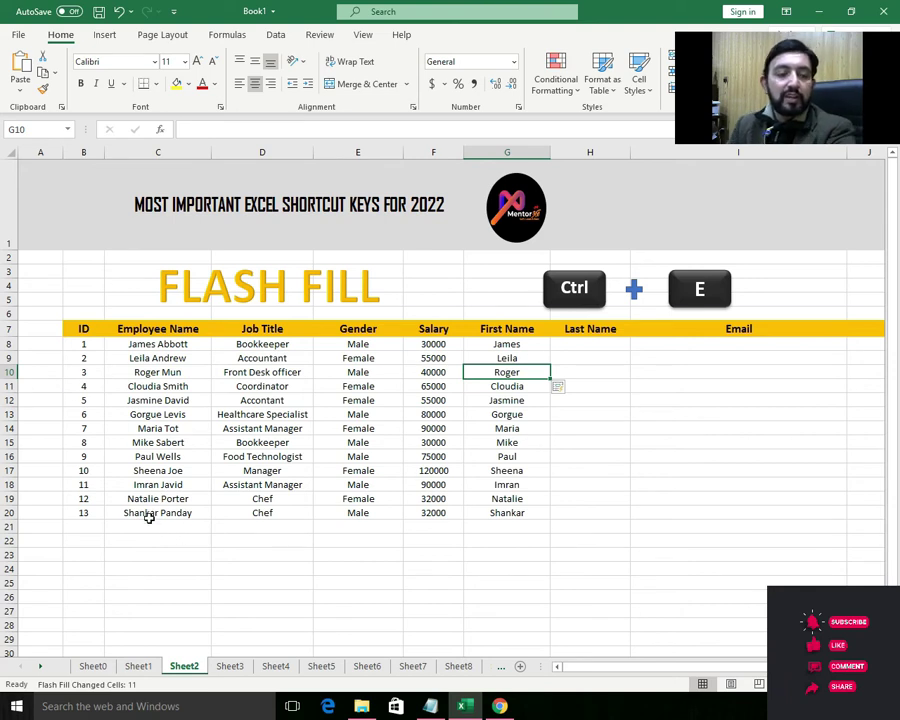
# - Type the first two surnames in H8:H9, then Flash Fill H10:H20 with the rest
pyautogui.click(583, 345)
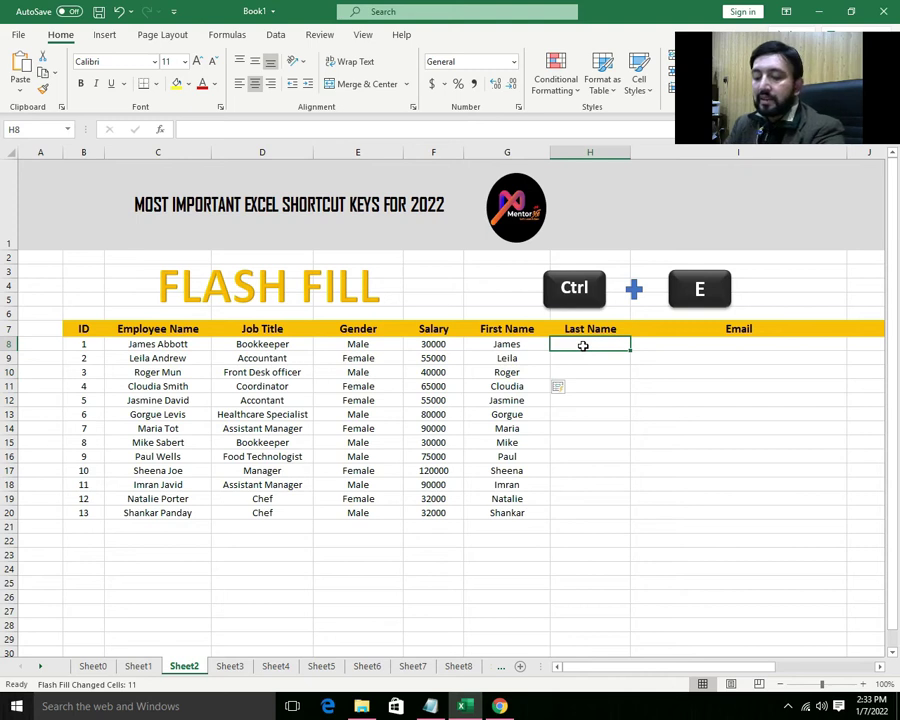
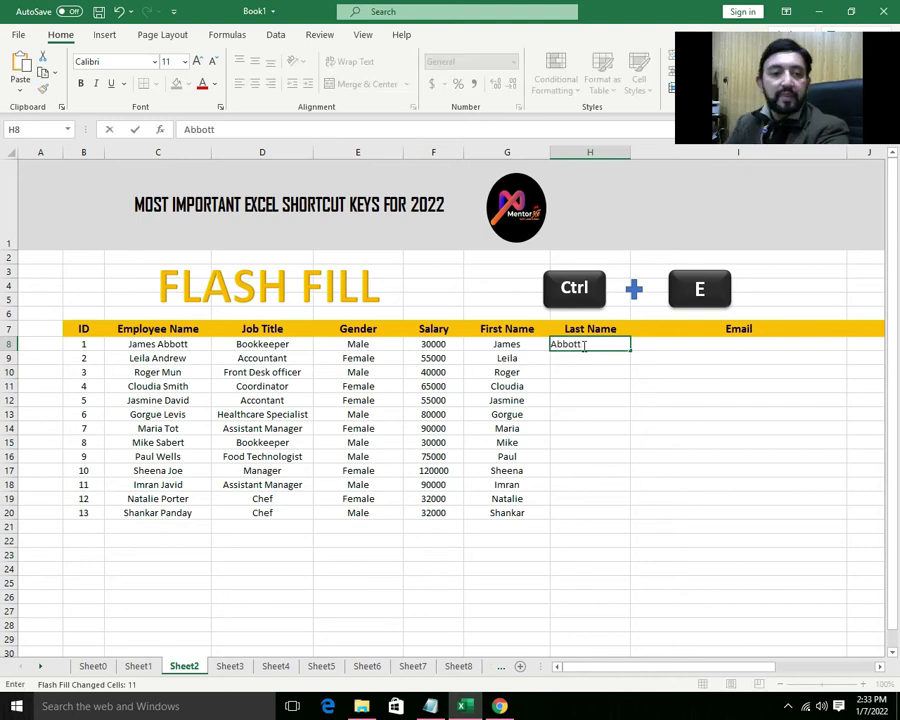
pyautogui.press('Return')
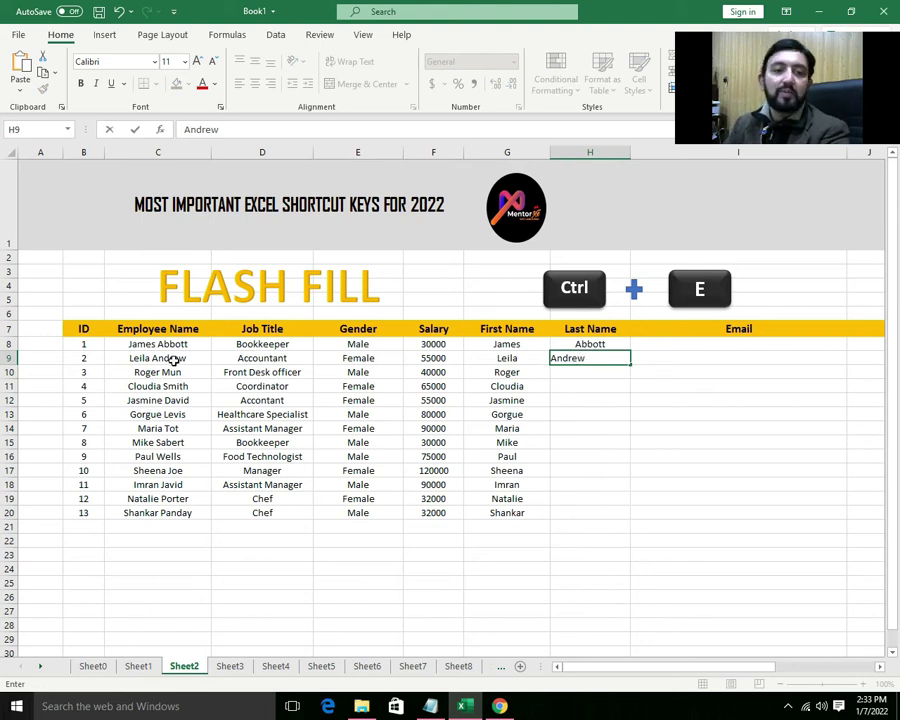
pyautogui.press('Return')
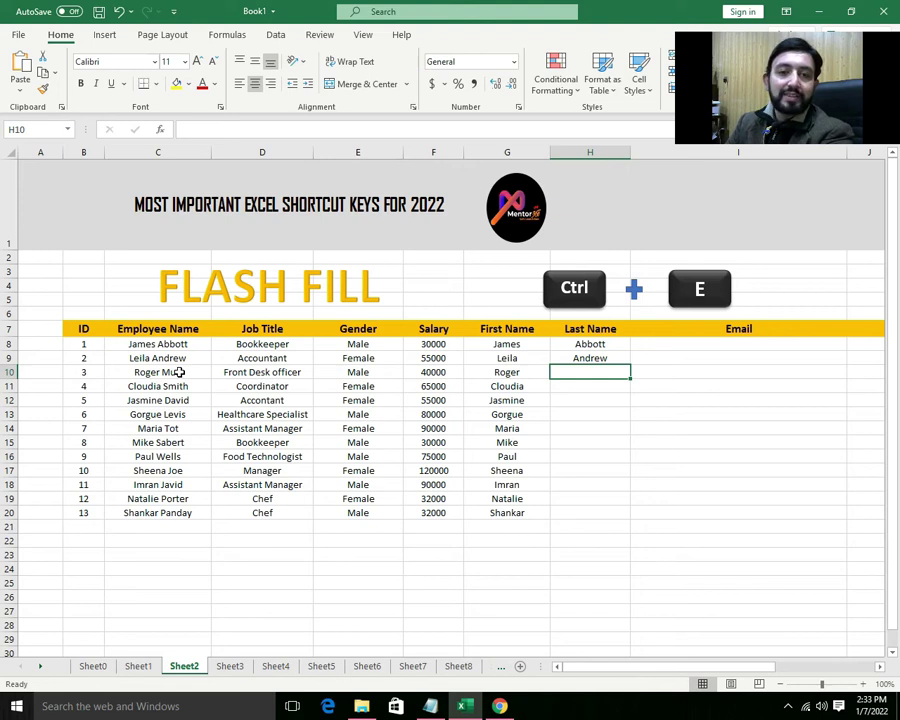
pyautogui.hotkey('ctrl', 'e')
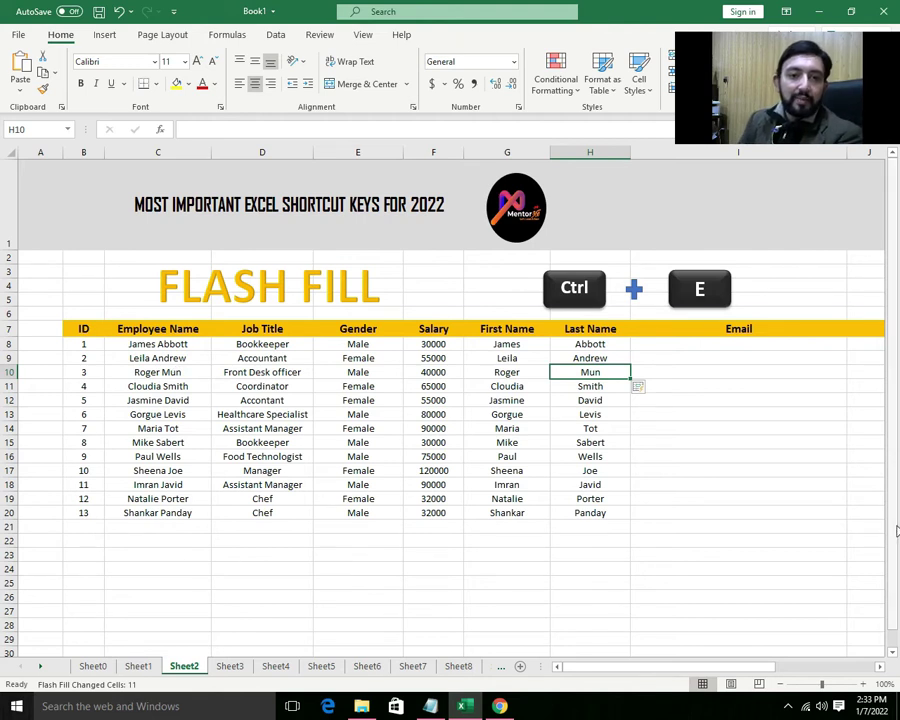
pyautogui.click(659, 345)
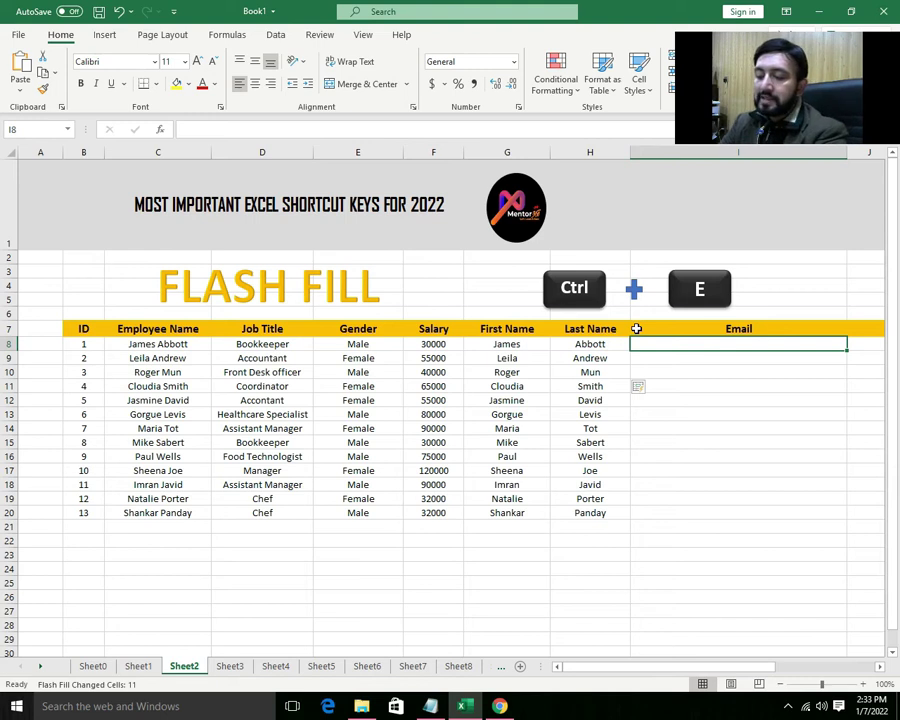
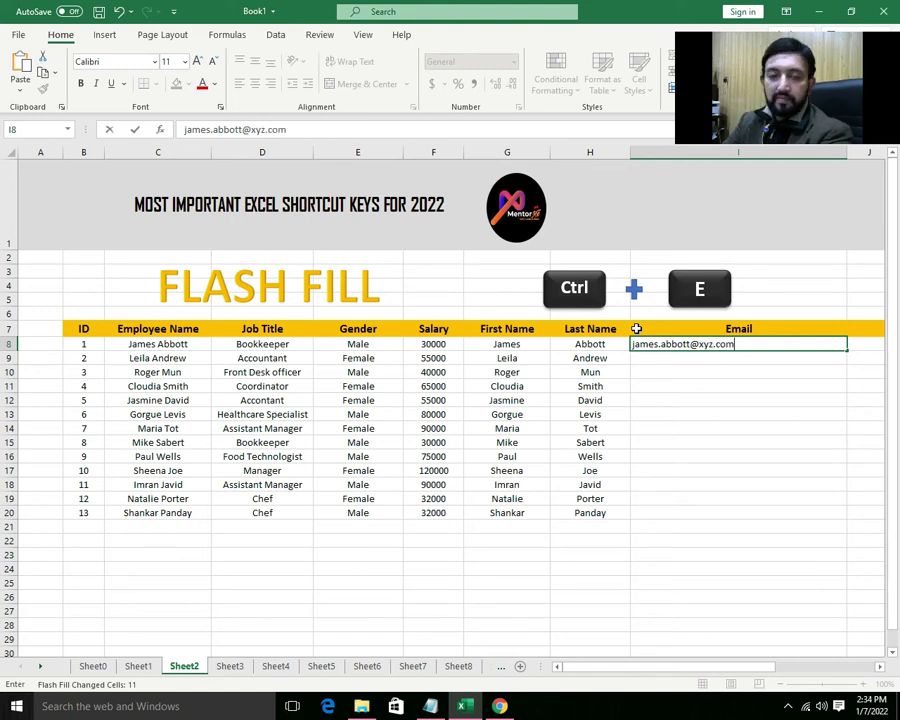
pyautogui.press('Return')
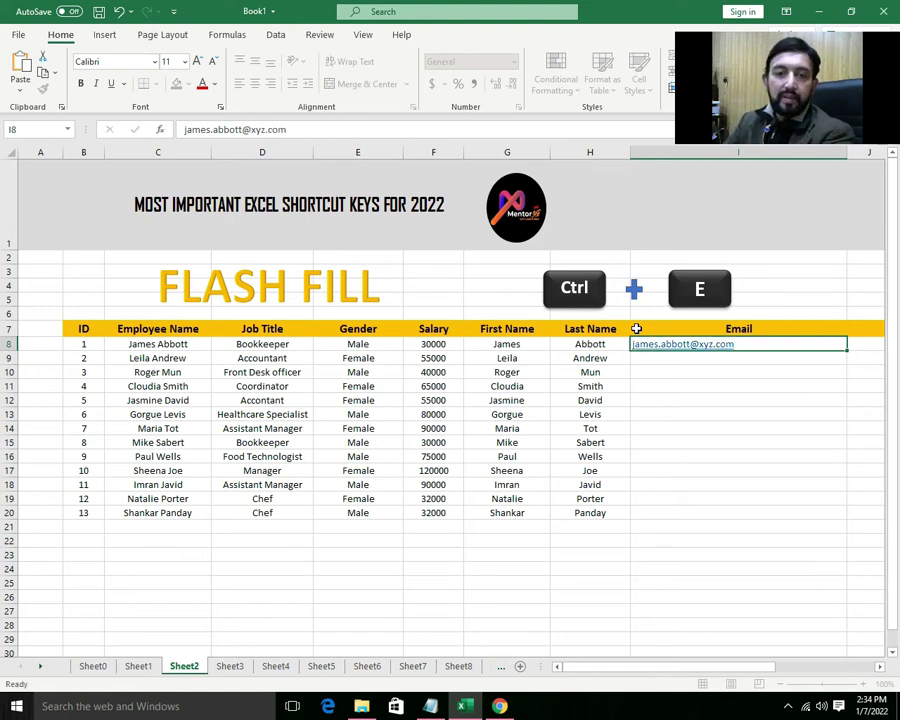
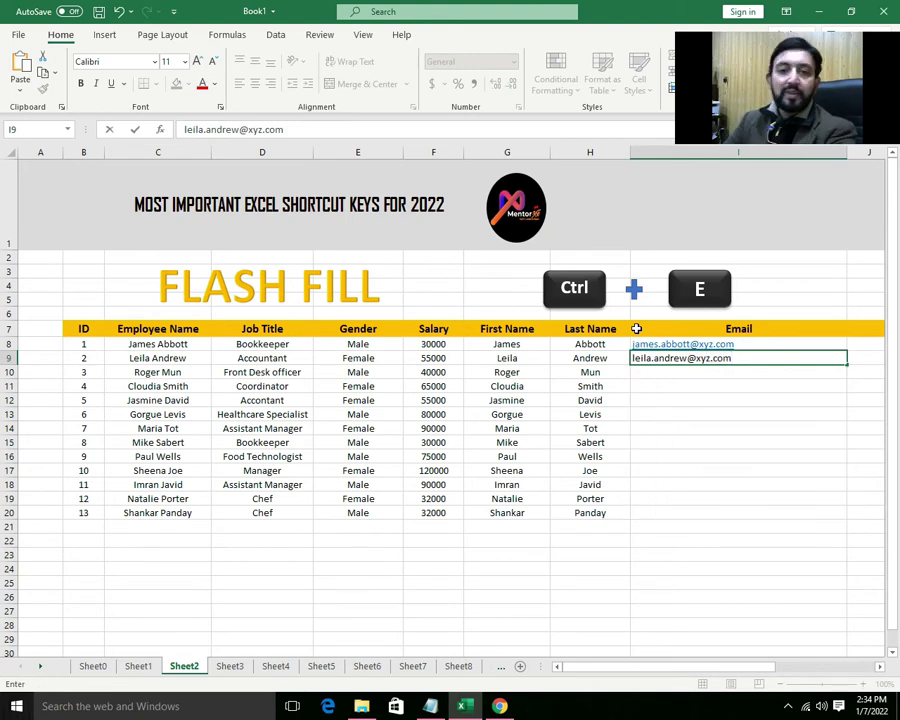
pyautogui.press('Return')
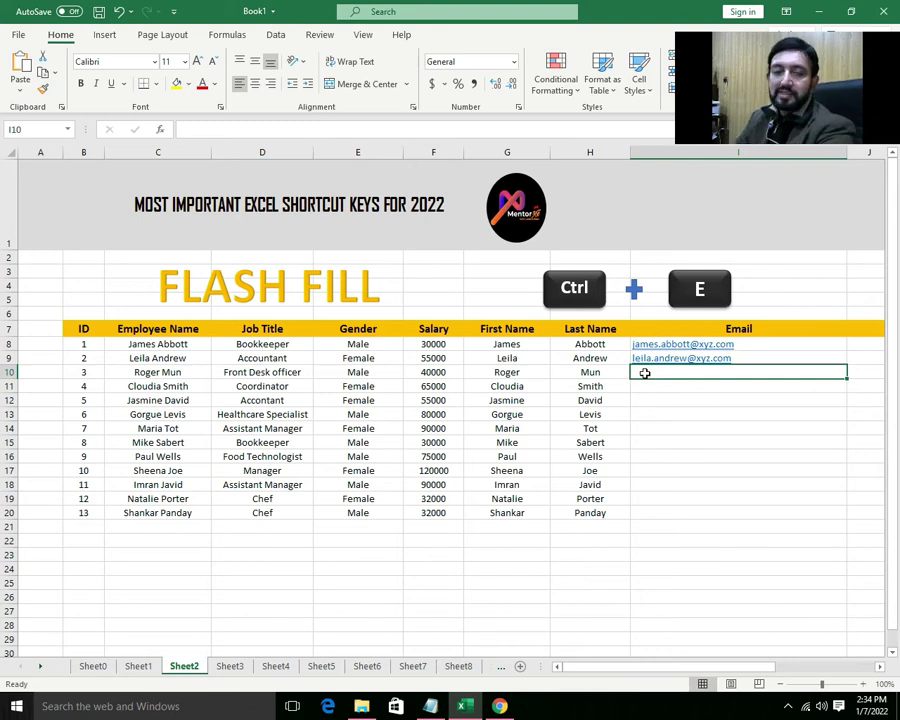
pyautogui.hotkey('ctrl', 'e')
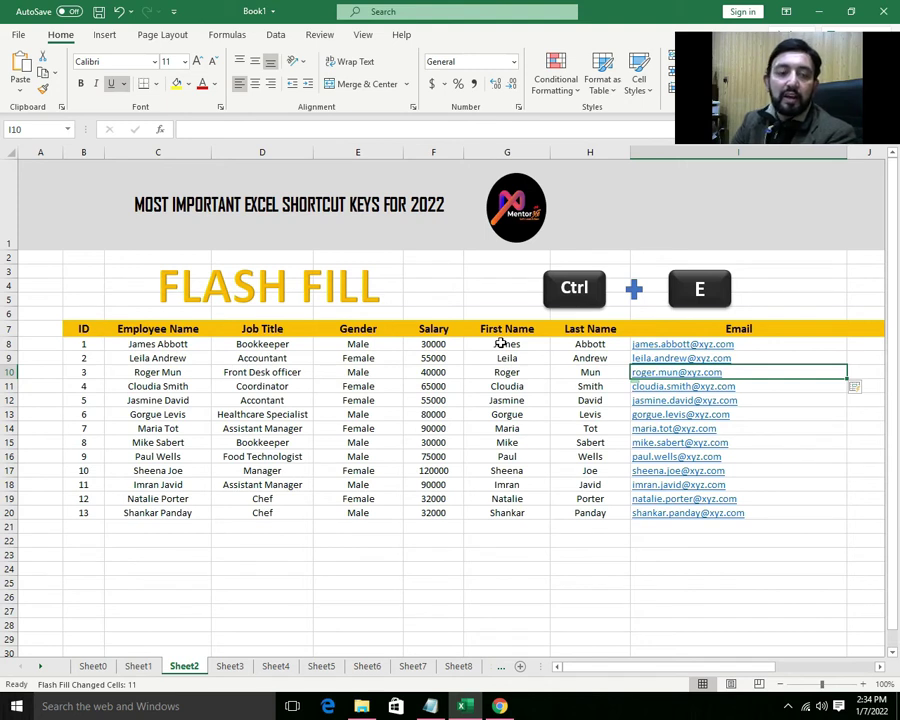
# - Clear the existing First Name entries in G8:G20
pyautogui.moveTo(501, 343); pyautogui.dragTo(518, 512)
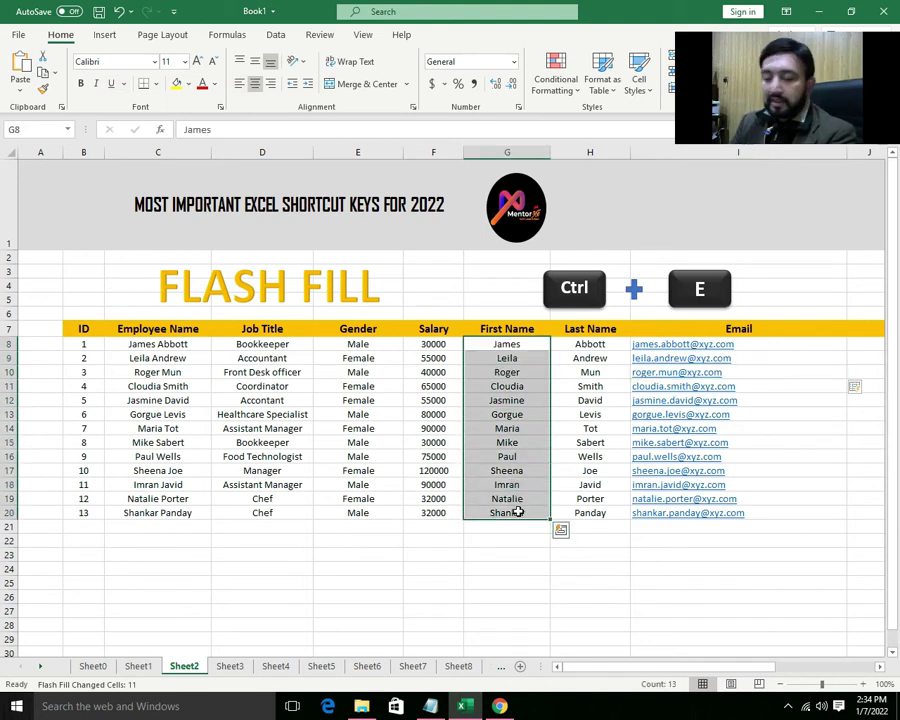
pyautogui.write('Jasmine')
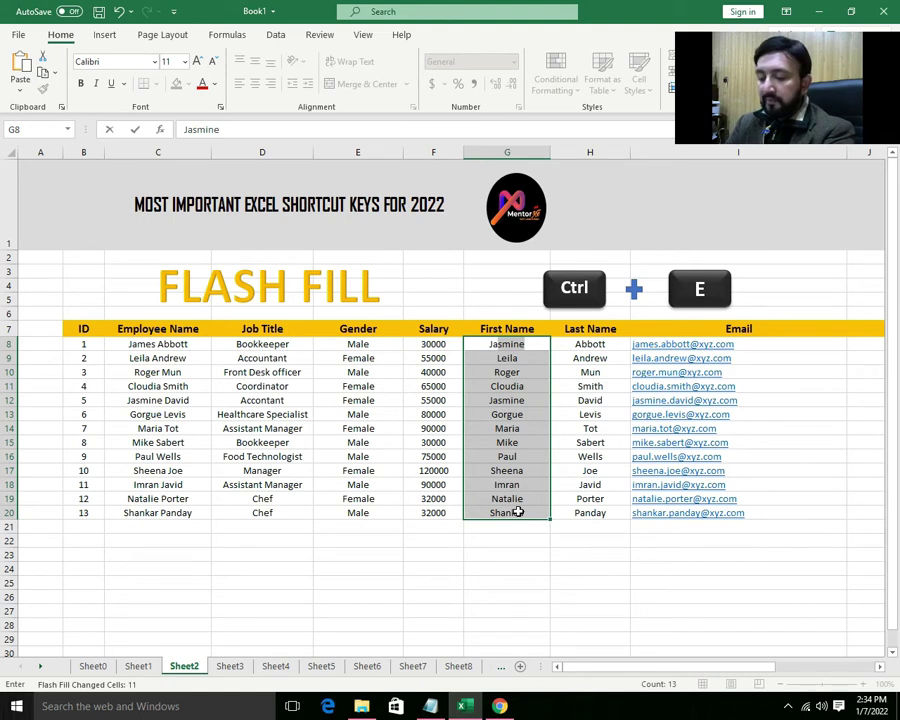
pyautogui.press('Return')
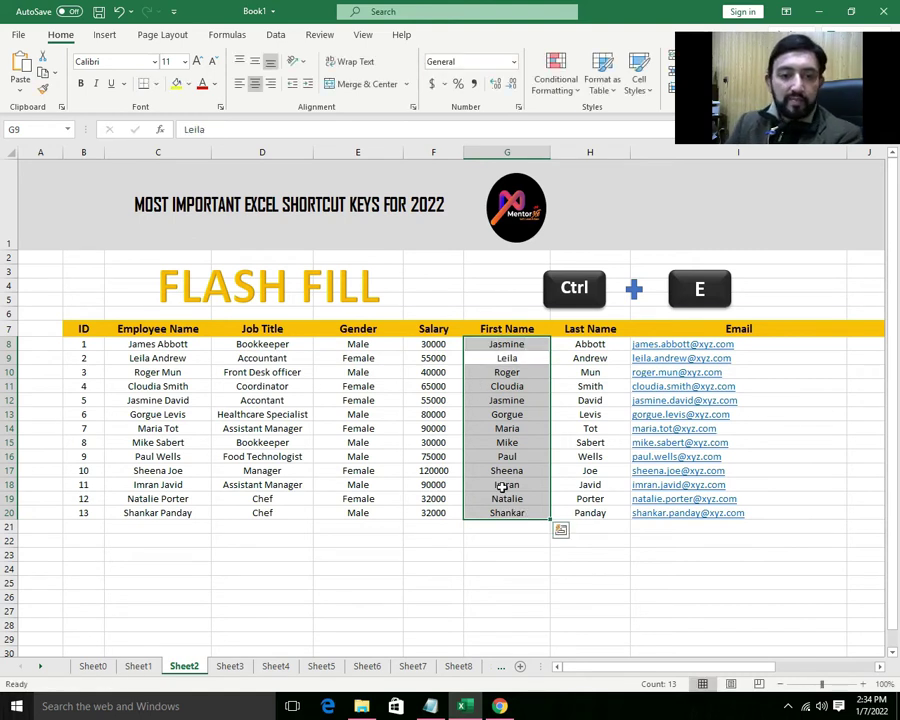
pyautogui.press('Delete')
# - Enter Ja and Le in G8:G9, then Flash Fill two-letter prefixes down the column
pyautogui.click(483, 344)
pyautogui.write('J')
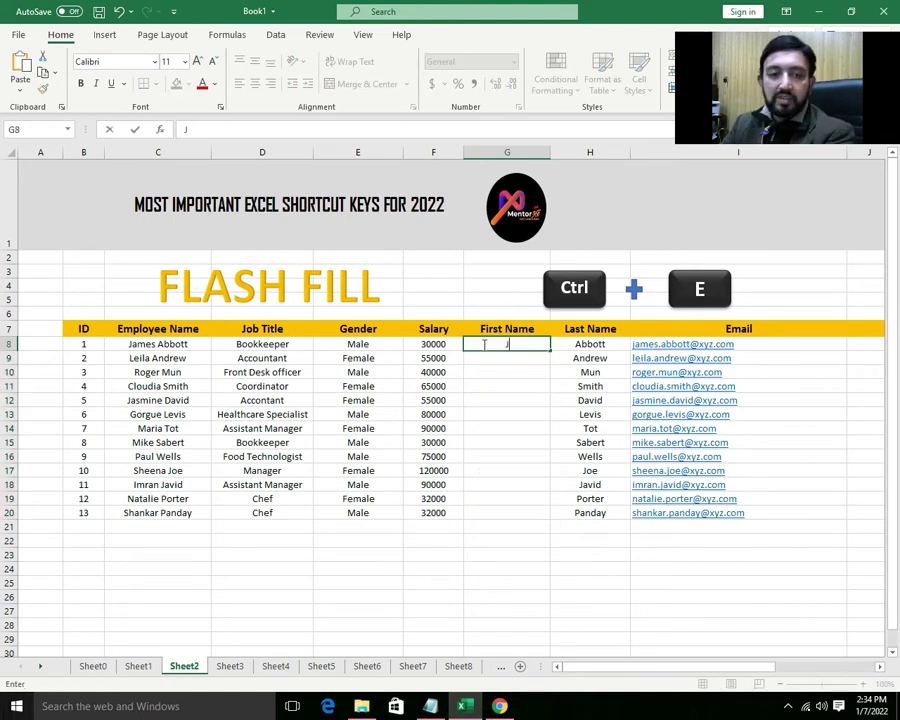
pyautogui.write('a')
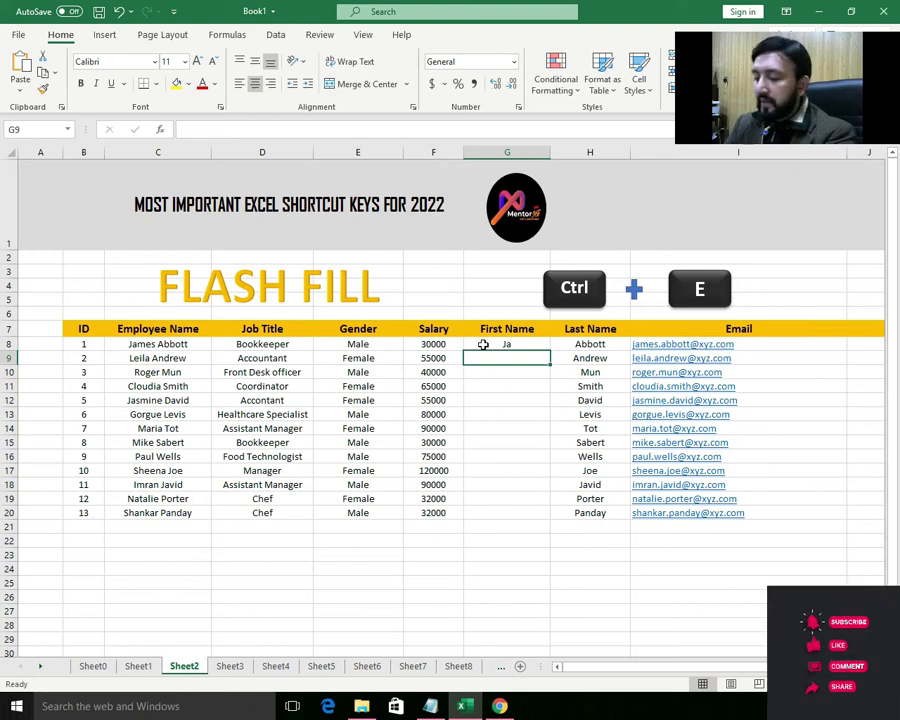
pyautogui.press('Return')
pyautogui.write('Le')
pyautogui.press('Return')
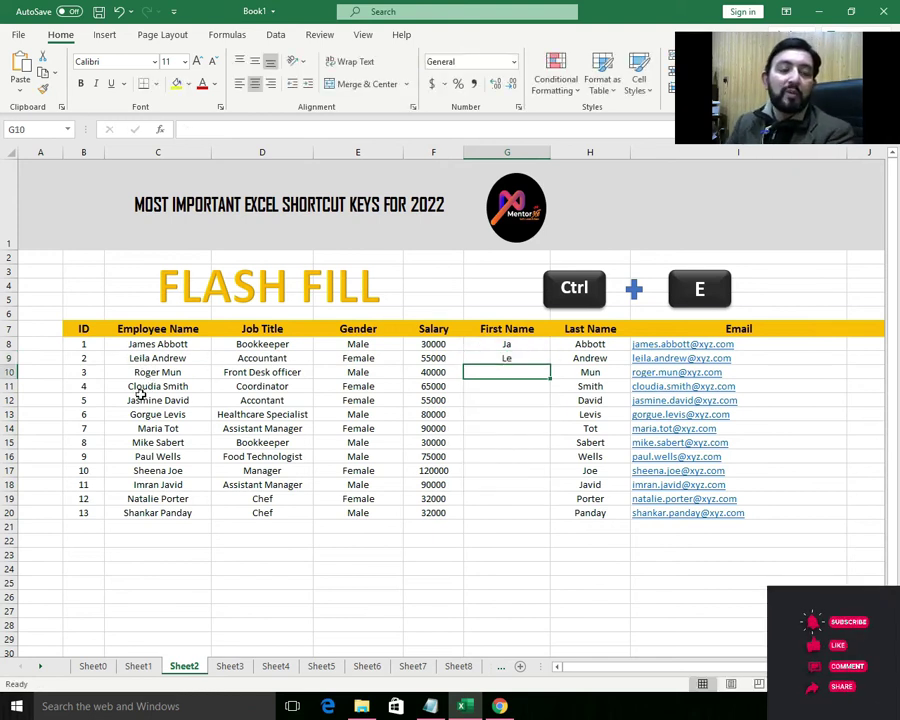
pyautogui.hotkey('ctrl', 'e')
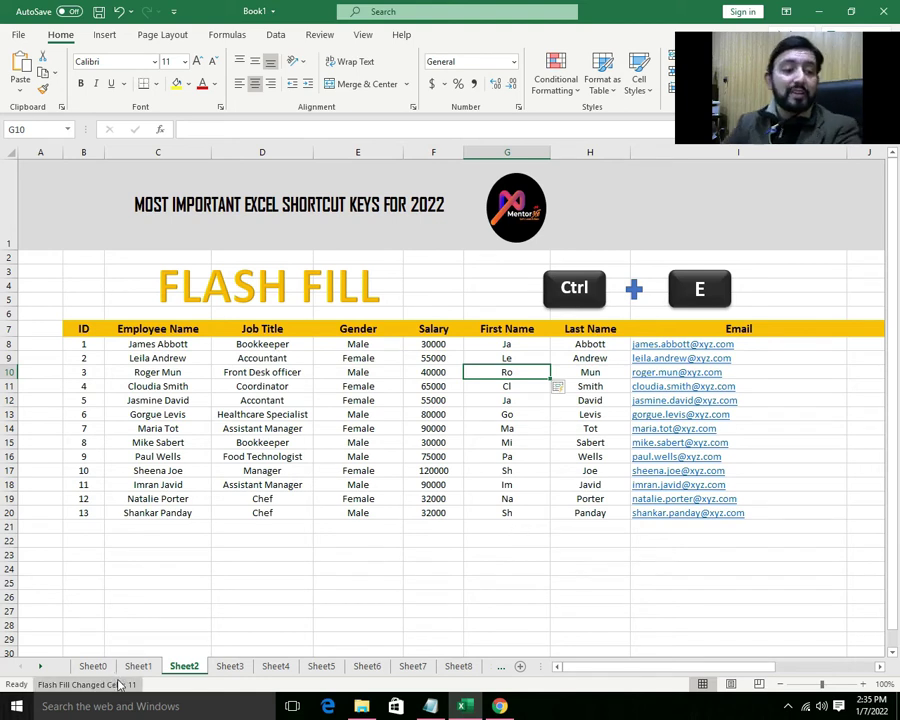
# - On Sheet3, convert the employee data into a table with headers using Ctrl+T
pyautogui.click(230, 666)
pyautogui.click(280, 632)
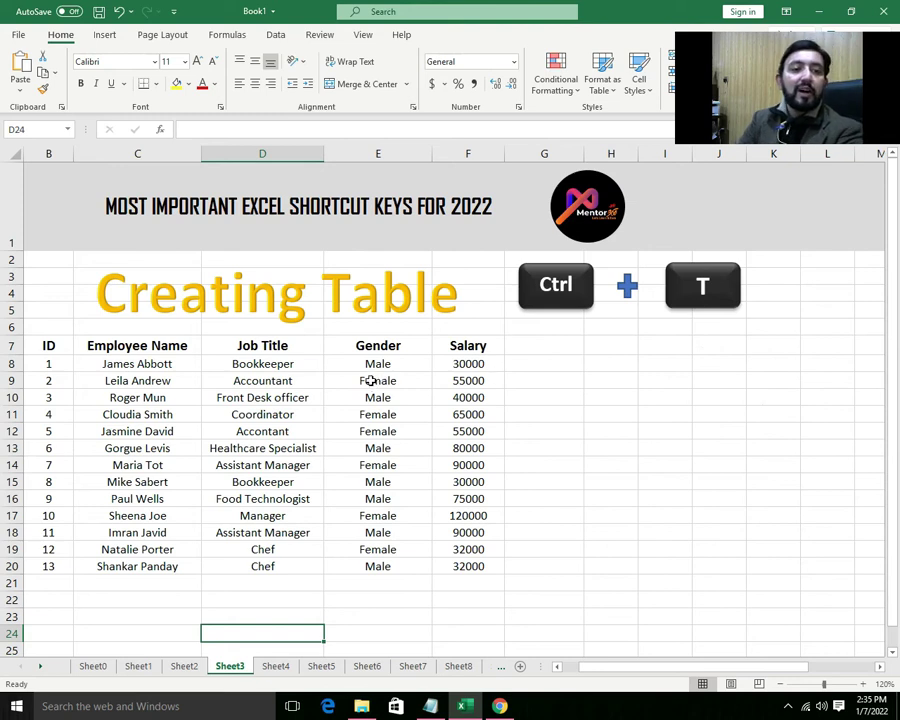
pyautogui.click(172, 418)
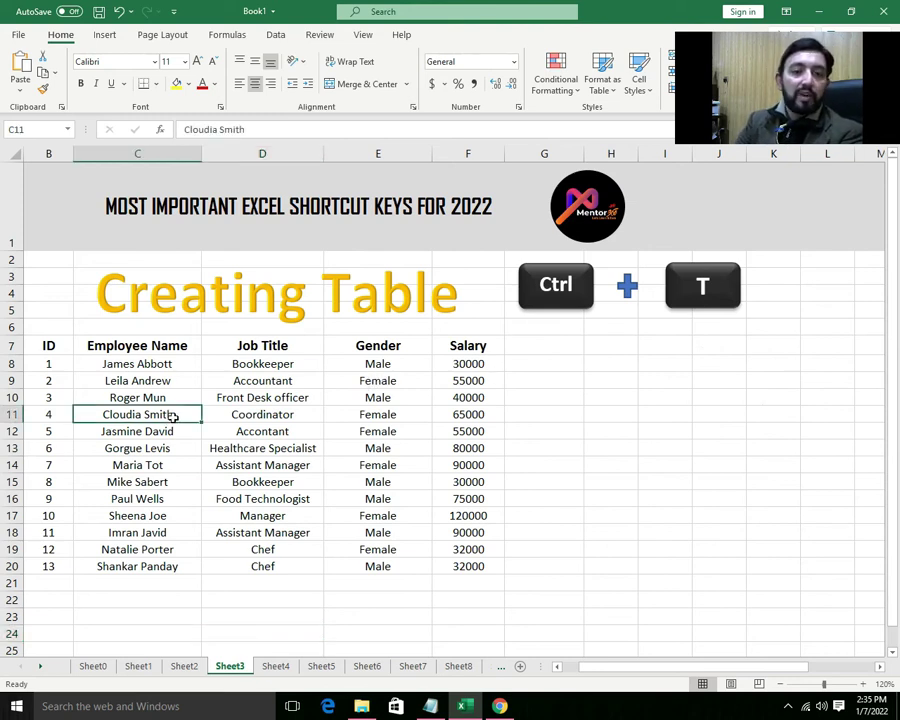
pyautogui.hotkey('ctrl', 't')
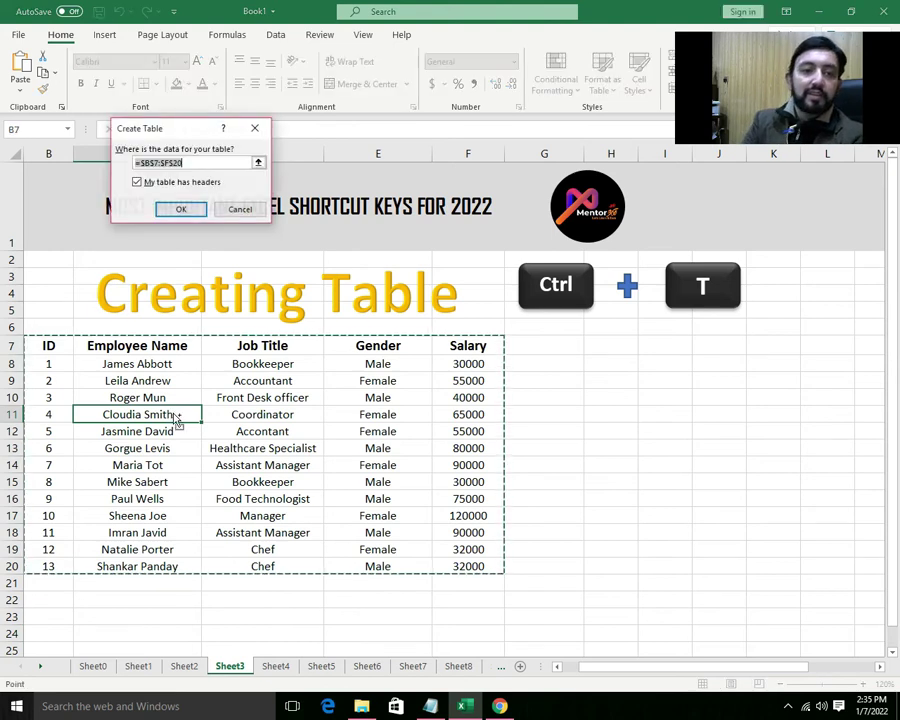
pyautogui.press('Return')
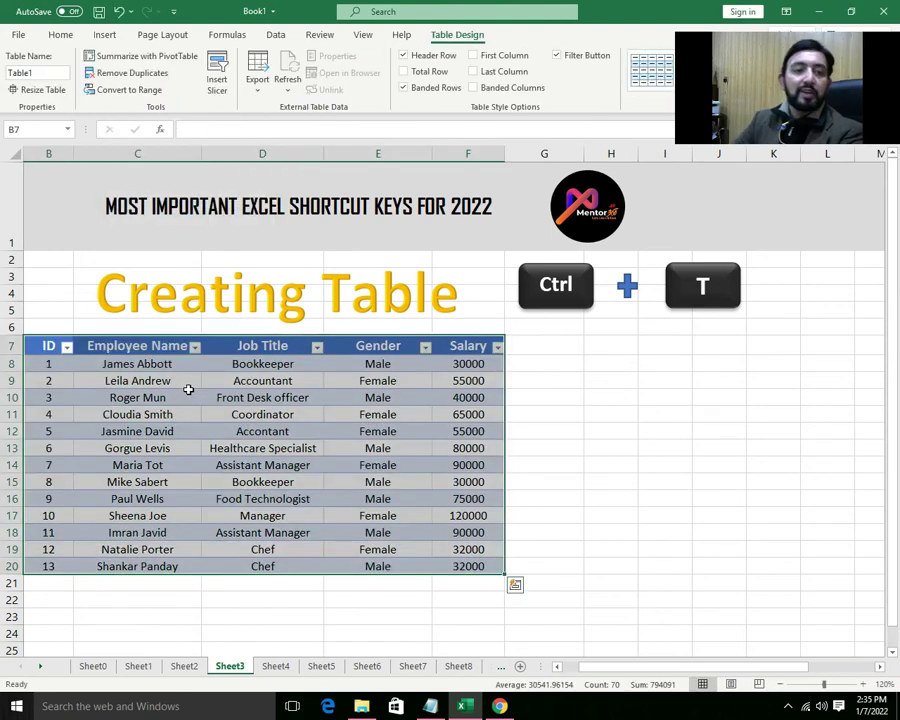
# - Apply an orange style from the Table Styles gallery to Table1
pyautogui.click(766, 39)
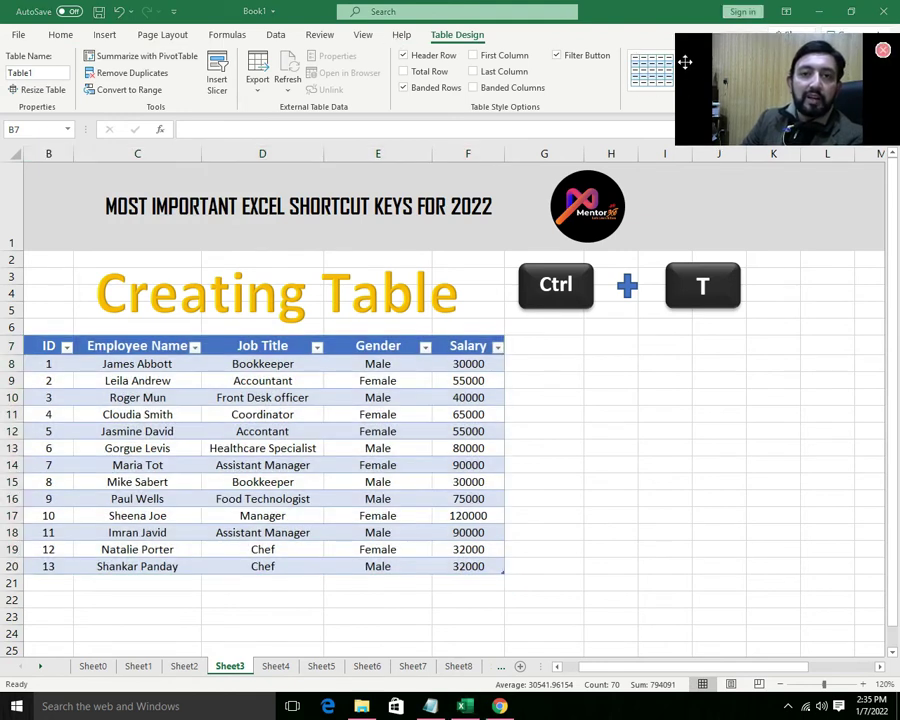
pyautogui.moveTo(714, 54); pyautogui.dragTo(824, 308)
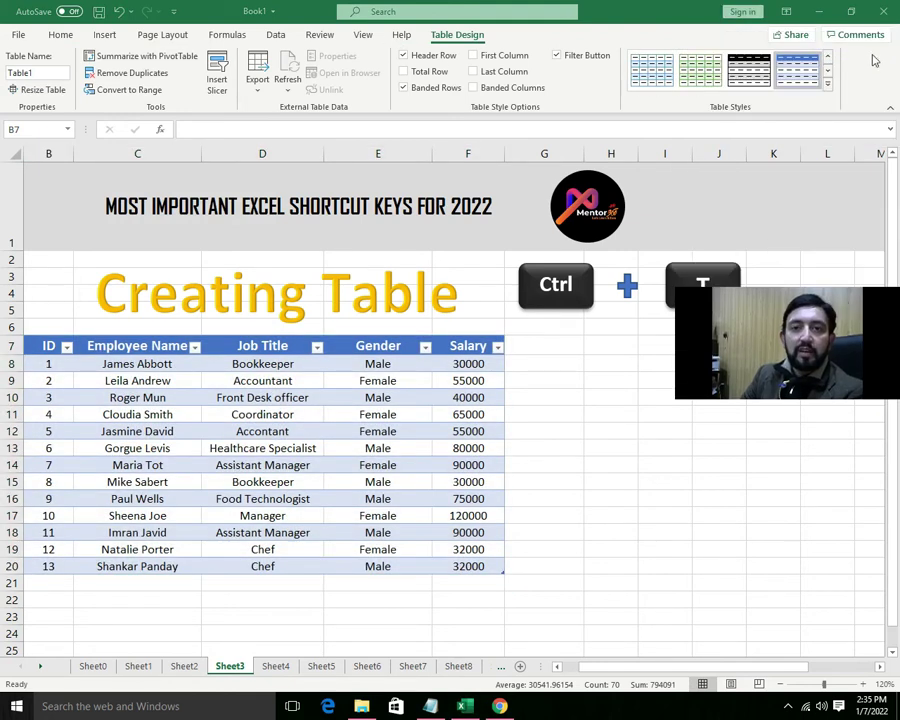
pyautogui.click(829, 72)
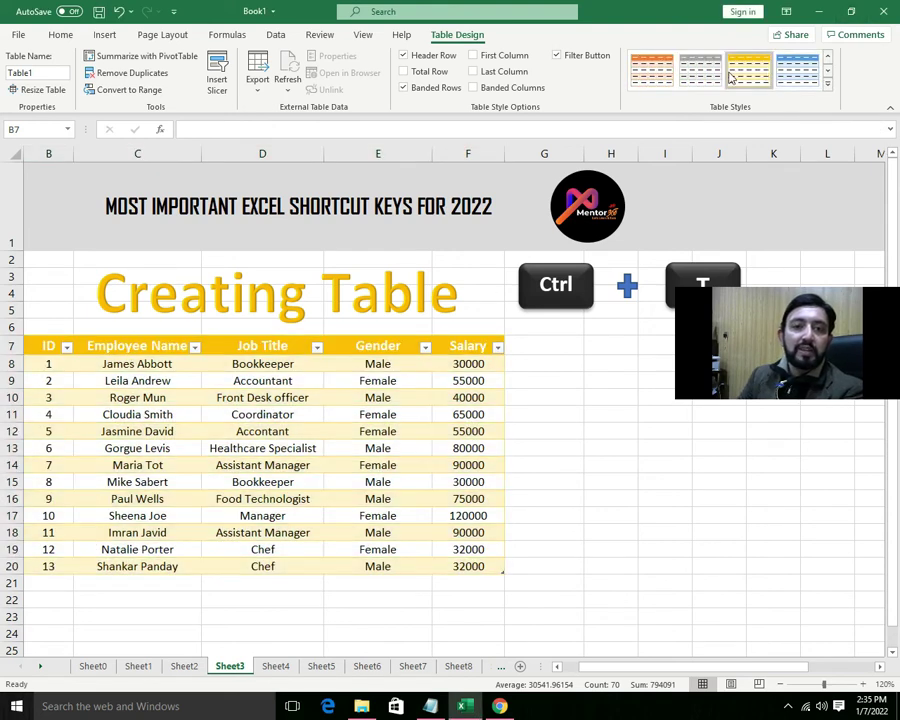
pyautogui.click(827, 70)
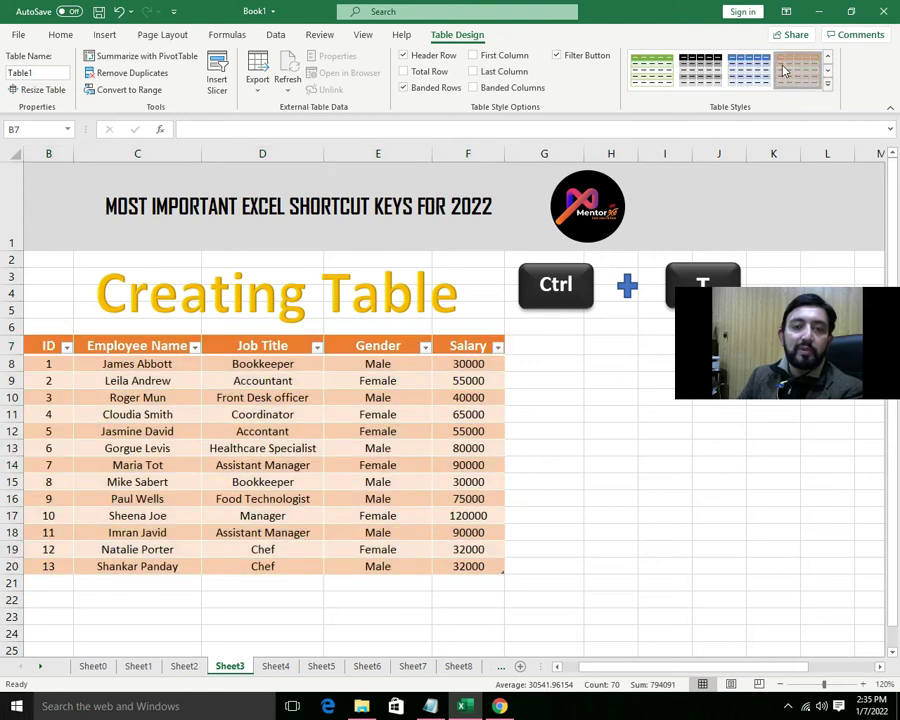
pyautogui.click(605, 476)
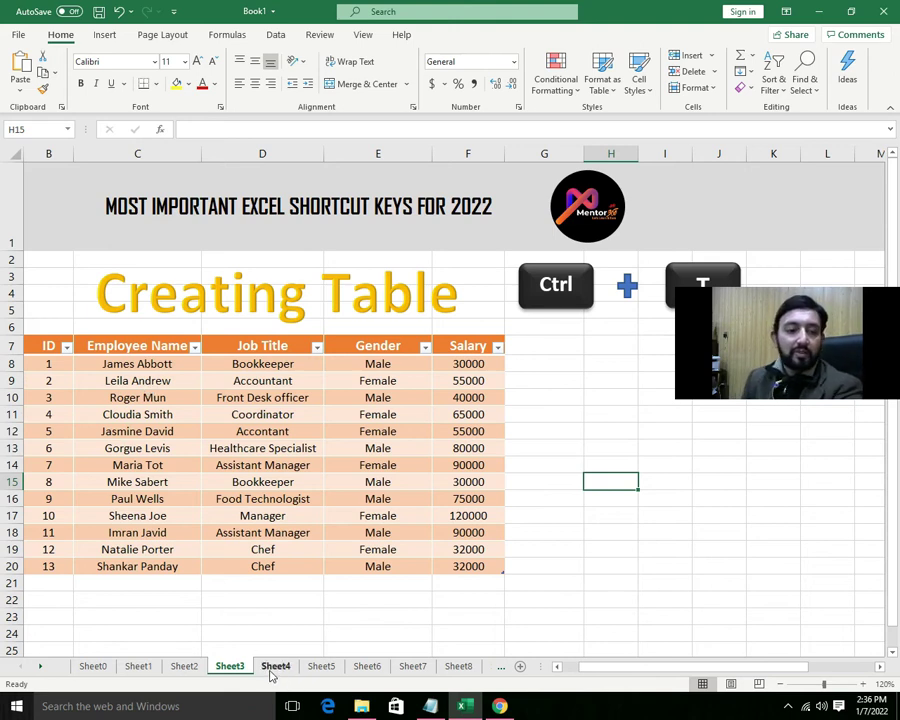
# - On Sheet4, add filter dropdowns to the ID through Salary headers with Ctrl+Shift+L
pyautogui.click(274, 667)
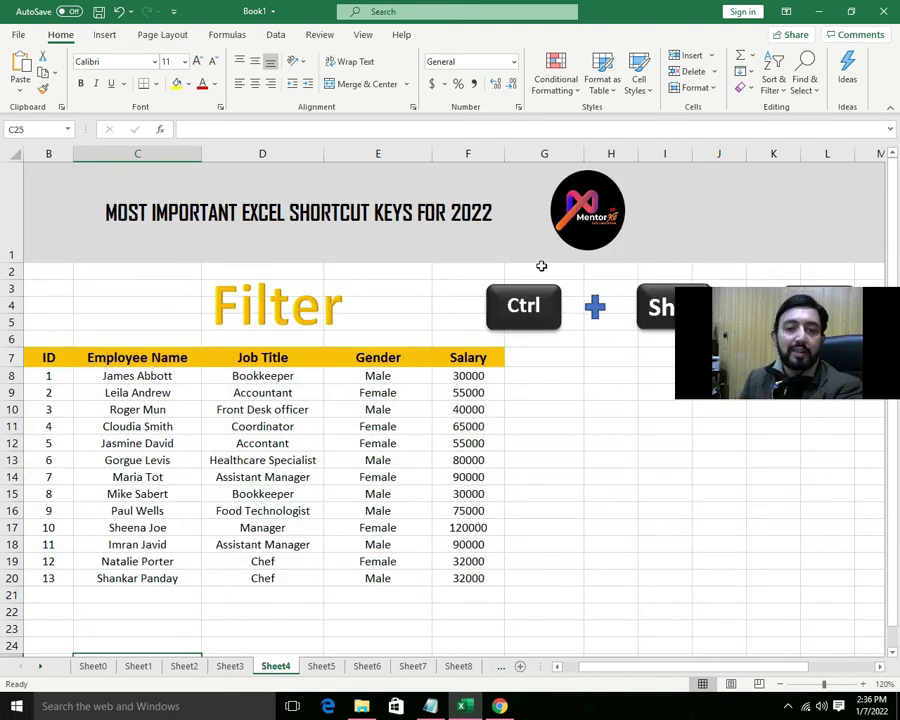
pyautogui.moveTo(729, 339); pyautogui.dragTo(686, 190)
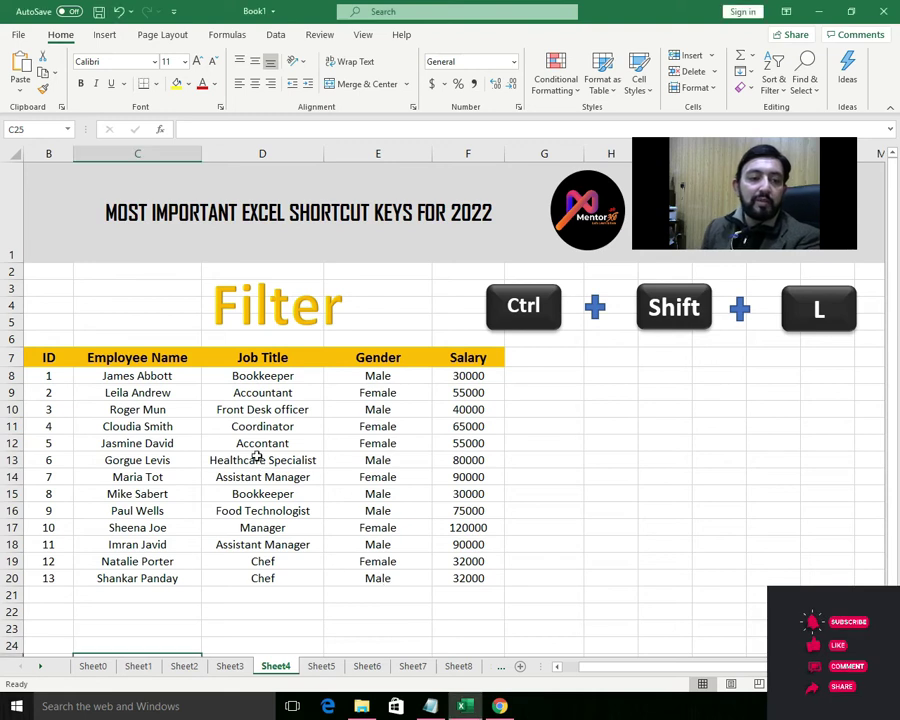
pyautogui.scroll(-1, 255, 455)
pyautogui.click(254, 391)
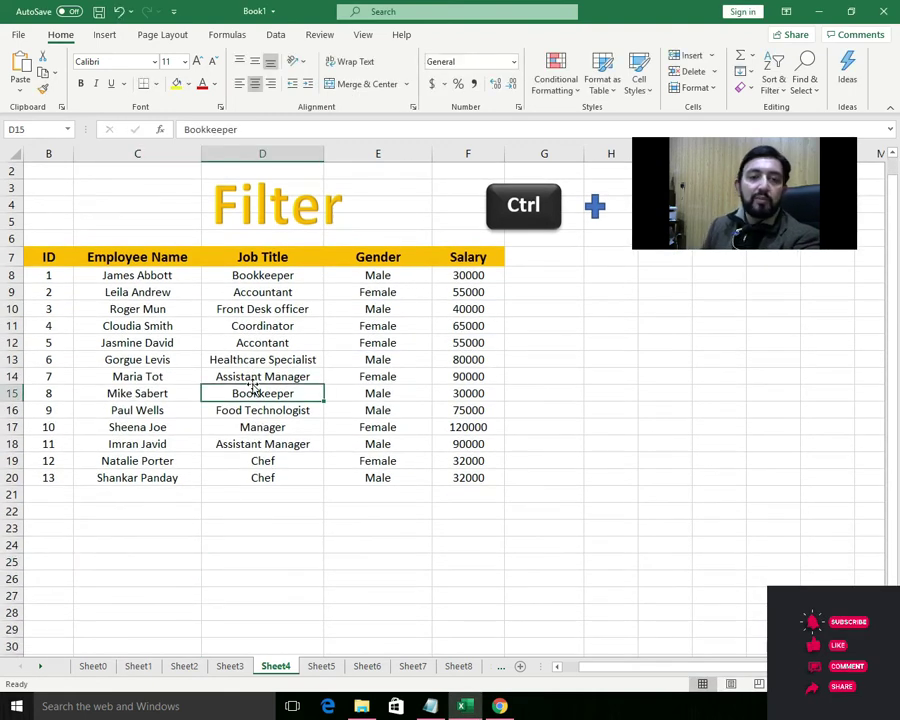
pyautogui.moveTo(761, 221); pyautogui.dragTo(780, 97)
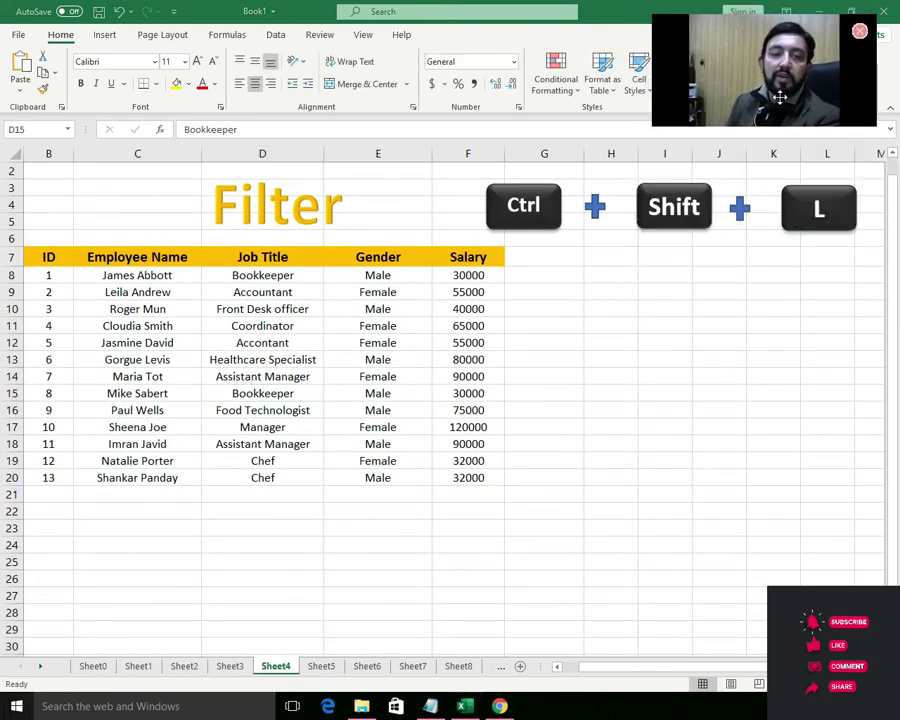
pyautogui.doubleClick(285, 400)
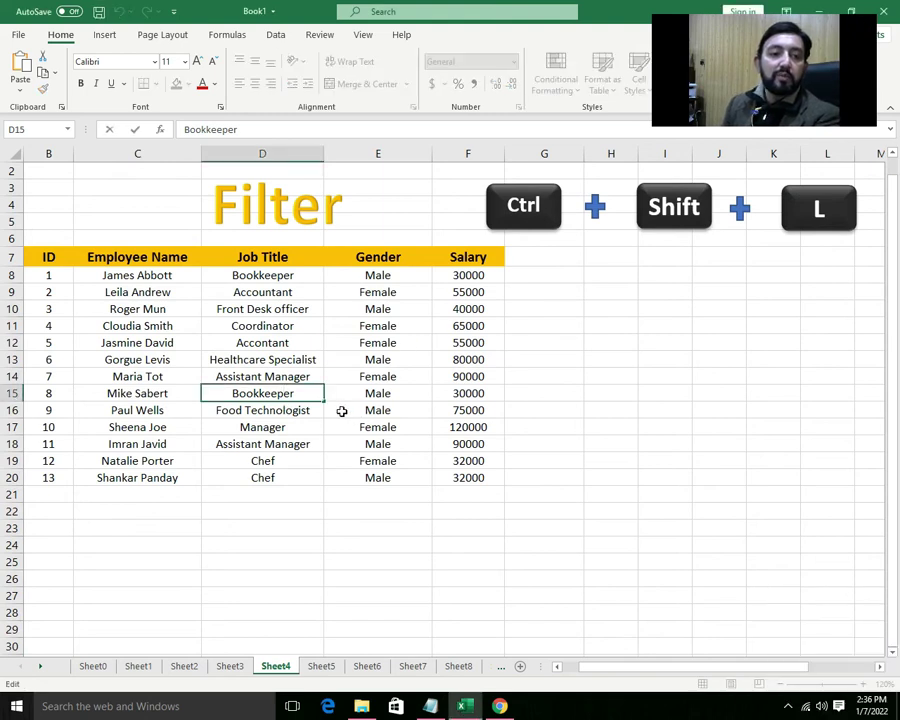
pyautogui.click(343, 411)
pyautogui.hotkey('ctrl', 'shift', 'l')
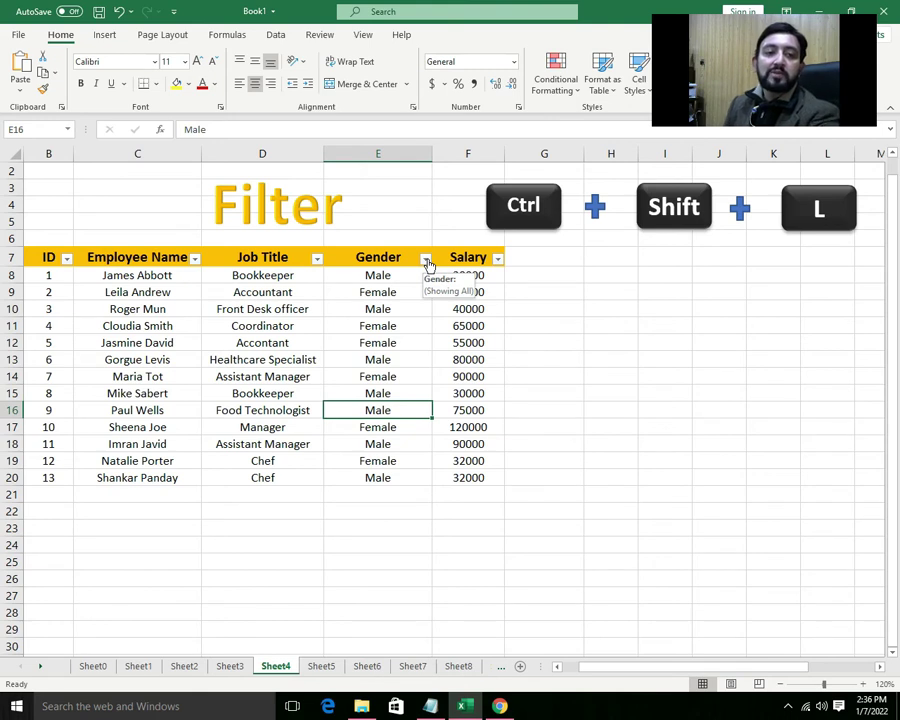
# - Filter the Gender column to show only Female employees
pyautogui.click(426, 259)
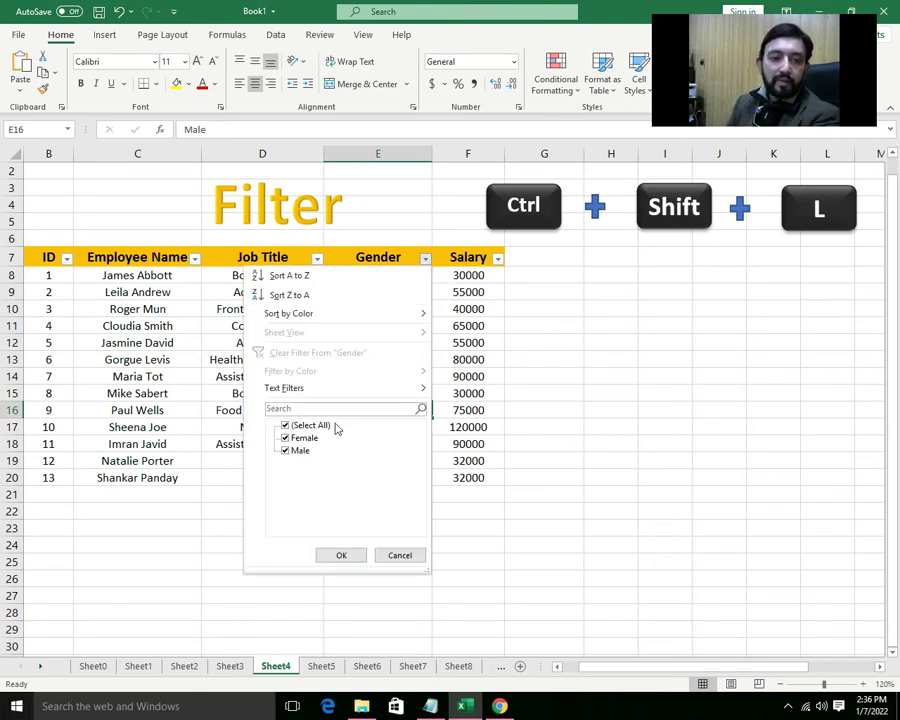
pyautogui.click(297, 426)
pyautogui.click(290, 438)
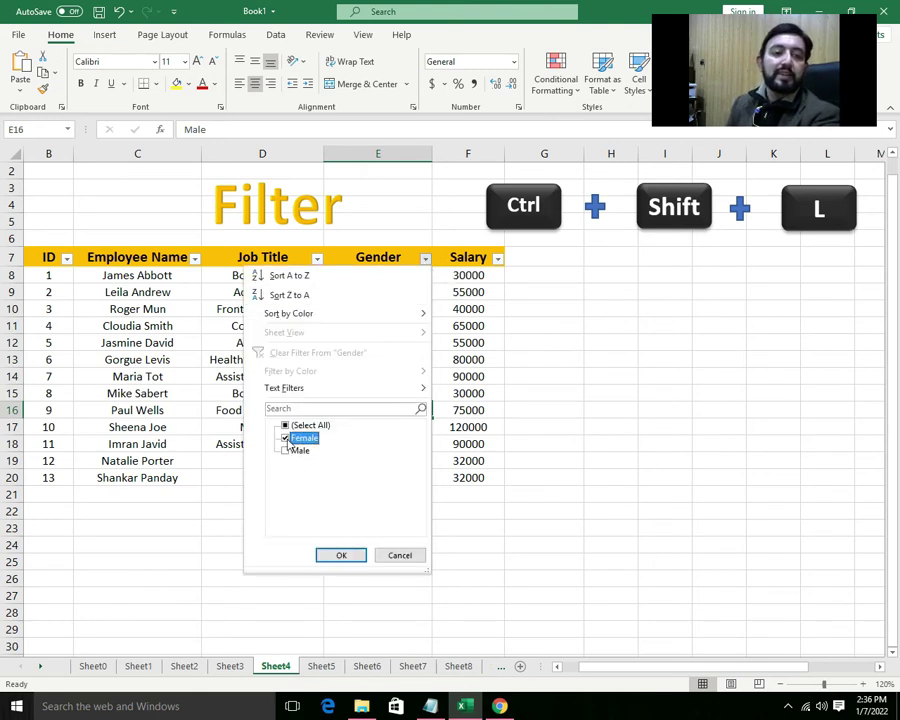
pyautogui.click(341, 555)
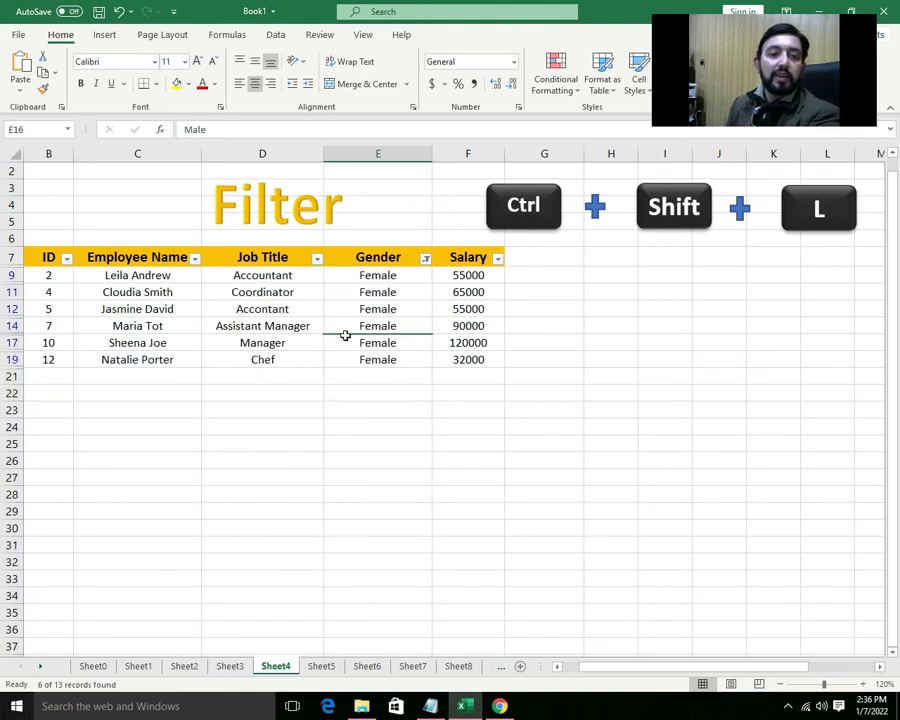
# - Switch the Gender filter to Male only, then turn filtering off
pyautogui.click(425, 259)
pyautogui.click(286, 450)
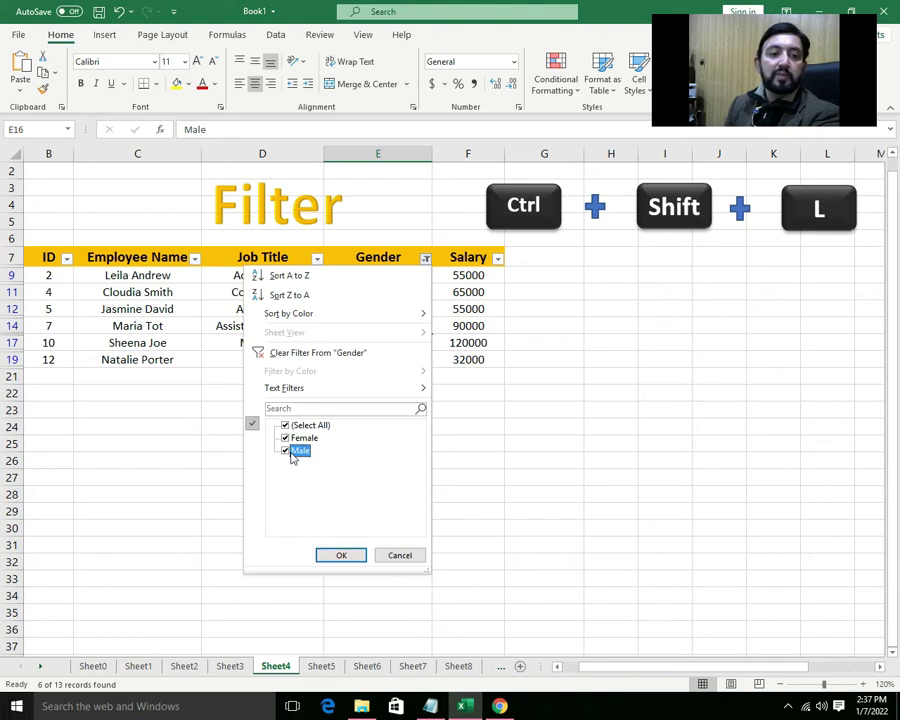
pyautogui.click(286, 439)
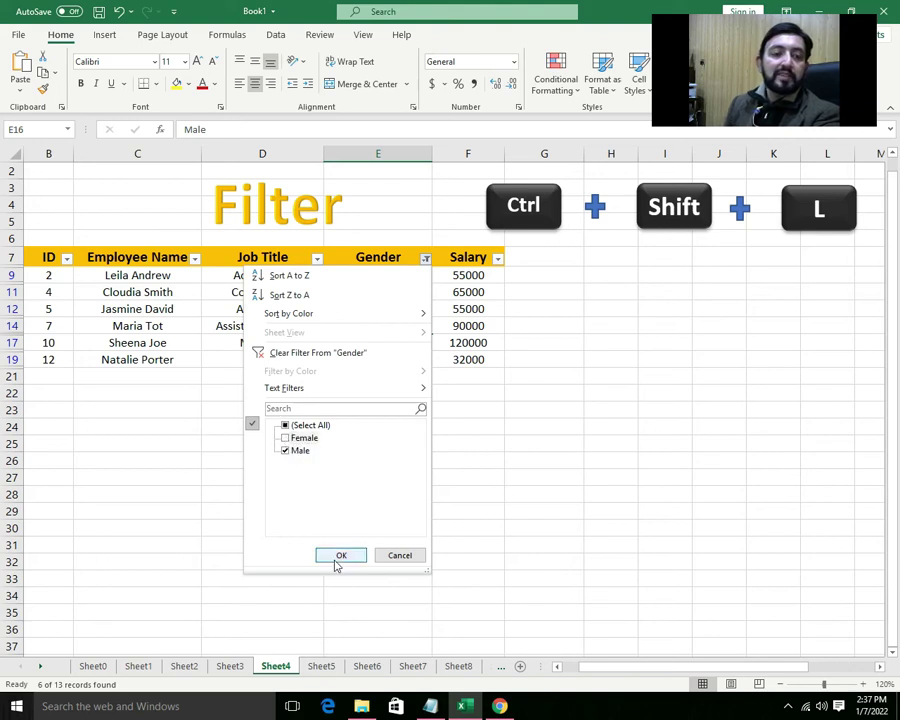
pyautogui.click(334, 556)
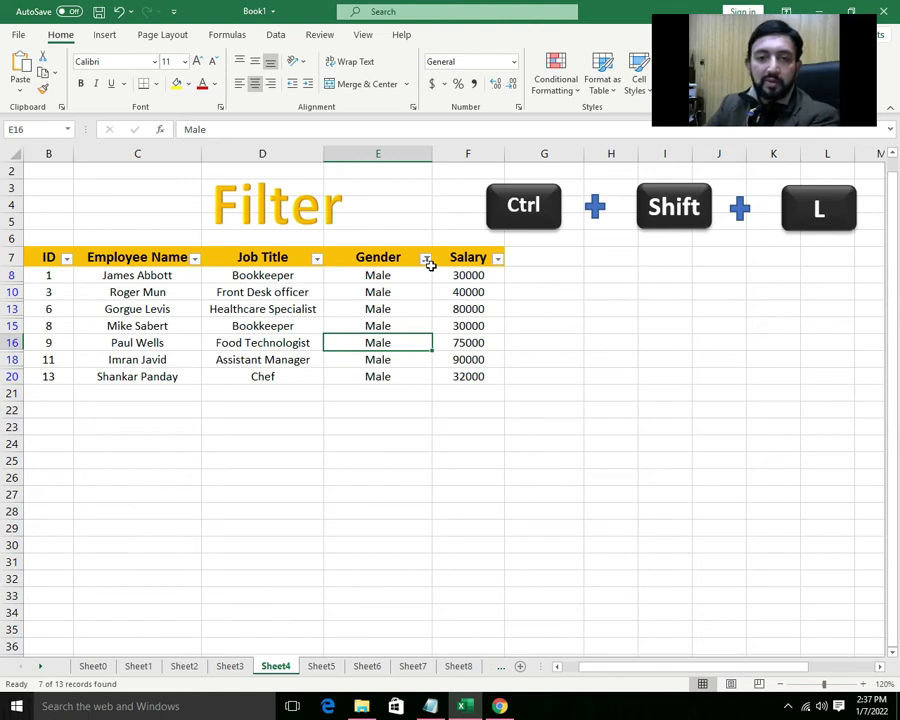
pyautogui.hotkey('ctrl', 'shift', 'l')
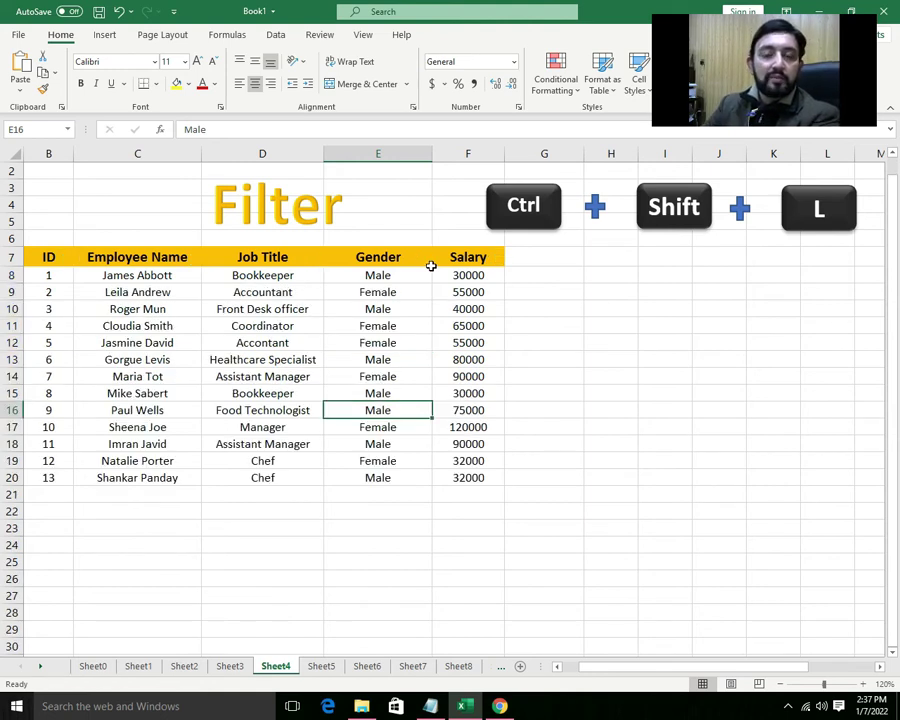
# - Filter Job Title to Bookkeeper only, remove the filters, then open Sheet5
pyautogui.hotkey('ctrl', 'shift', 'l')
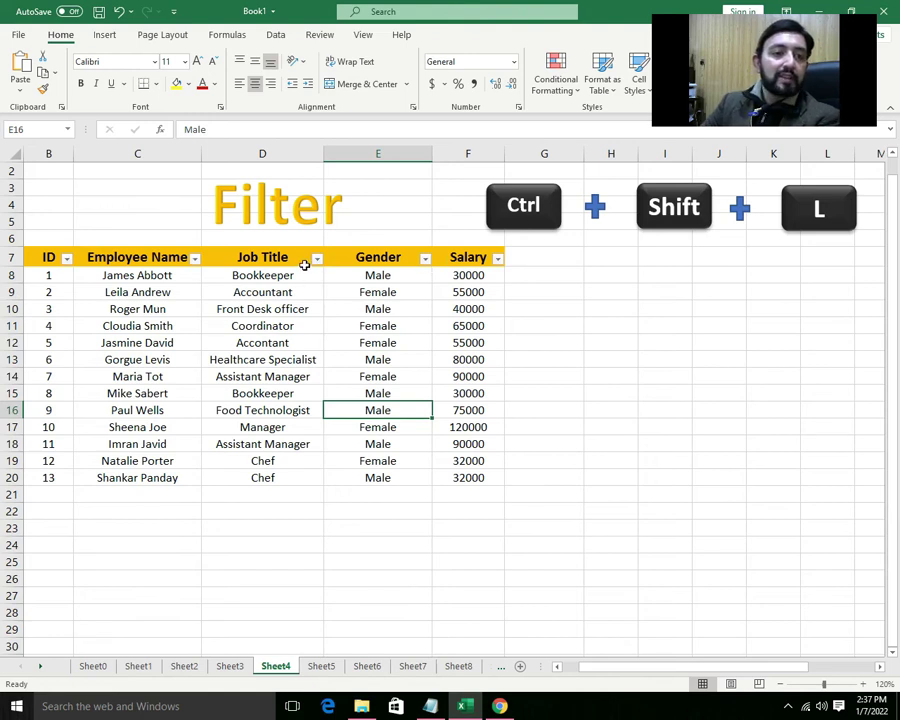
pyautogui.click(317, 259)
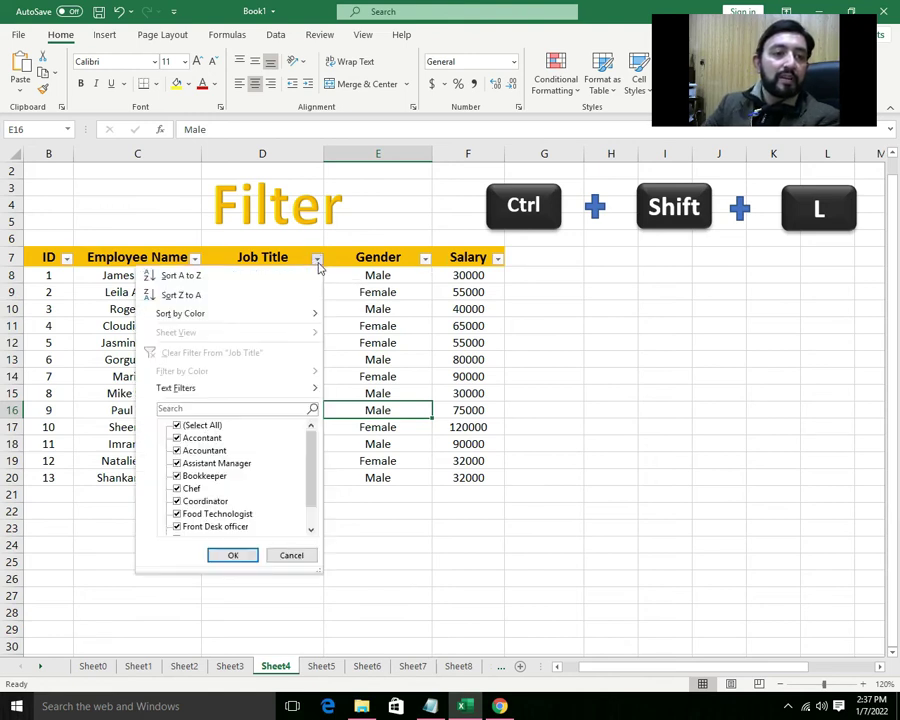
pyautogui.click(178, 425)
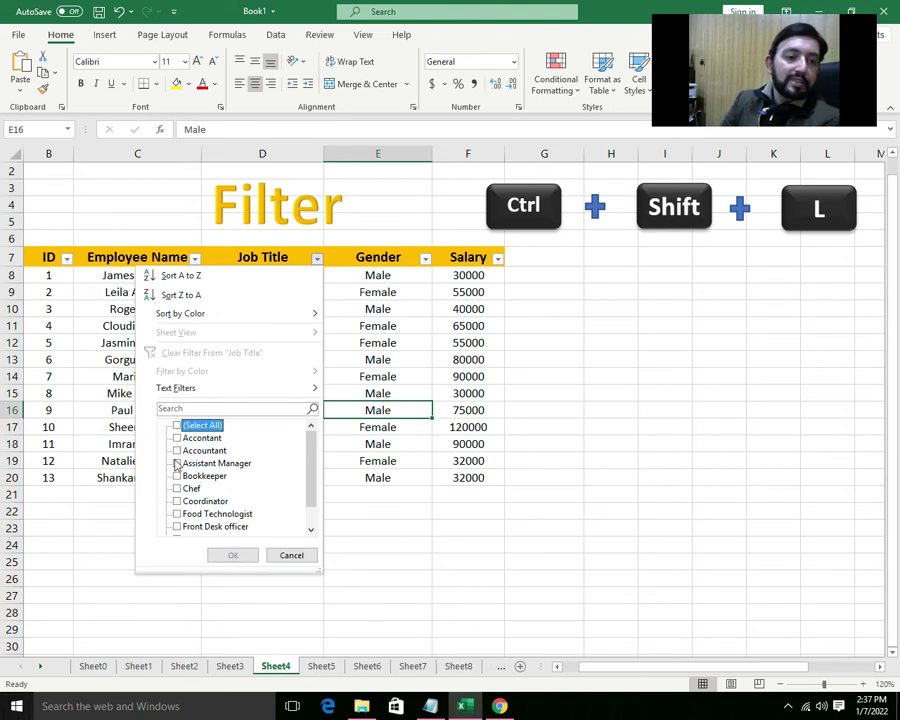
pyautogui.click(177, 477)
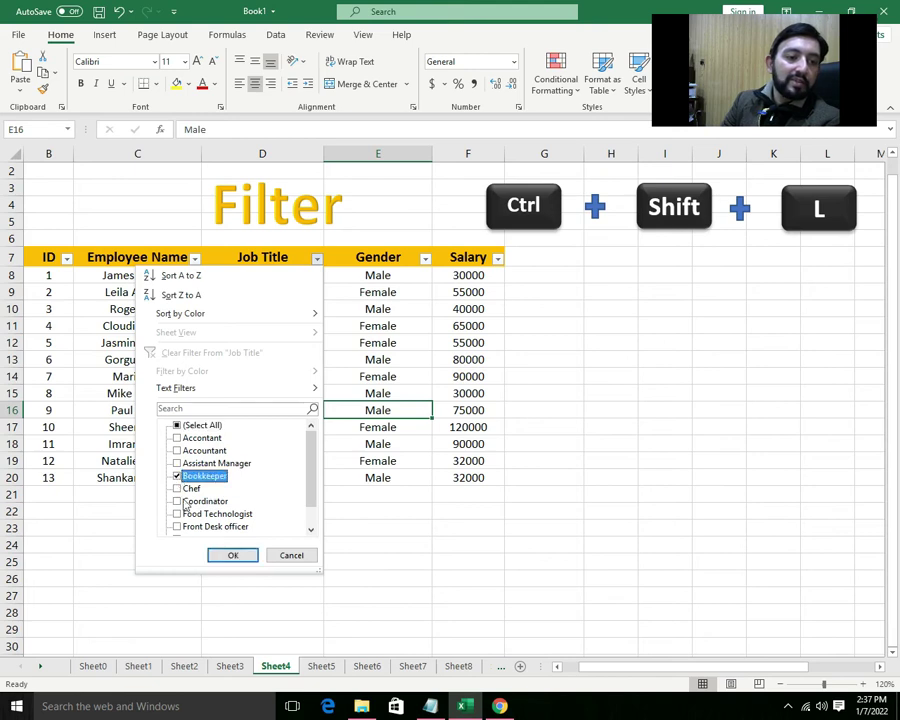
pyautogui.click(230, 555)
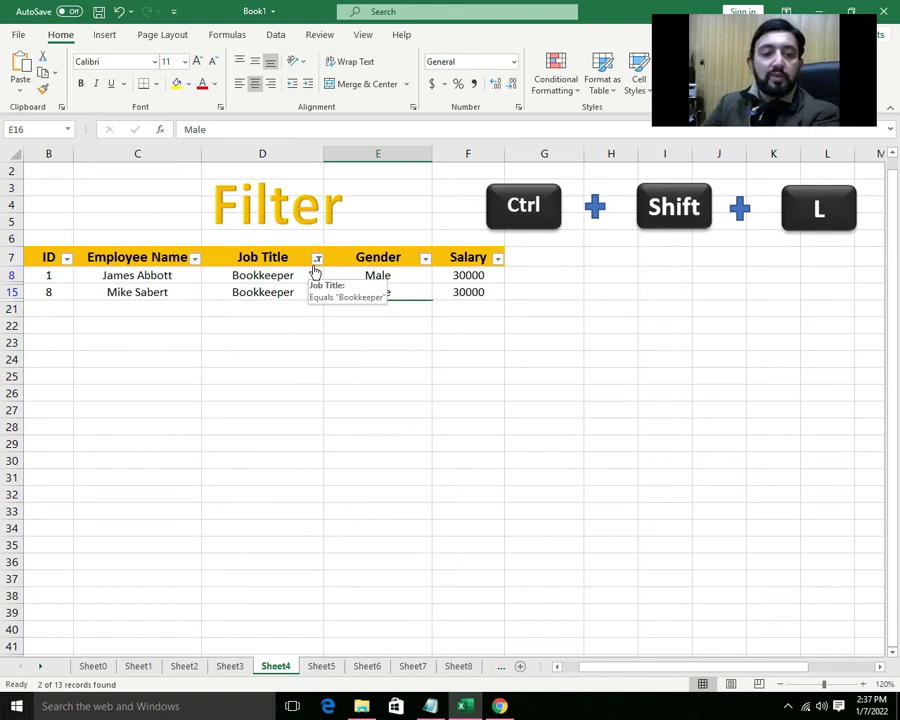
pyautogui.hotkey('ctrl', 'shift', 'l')
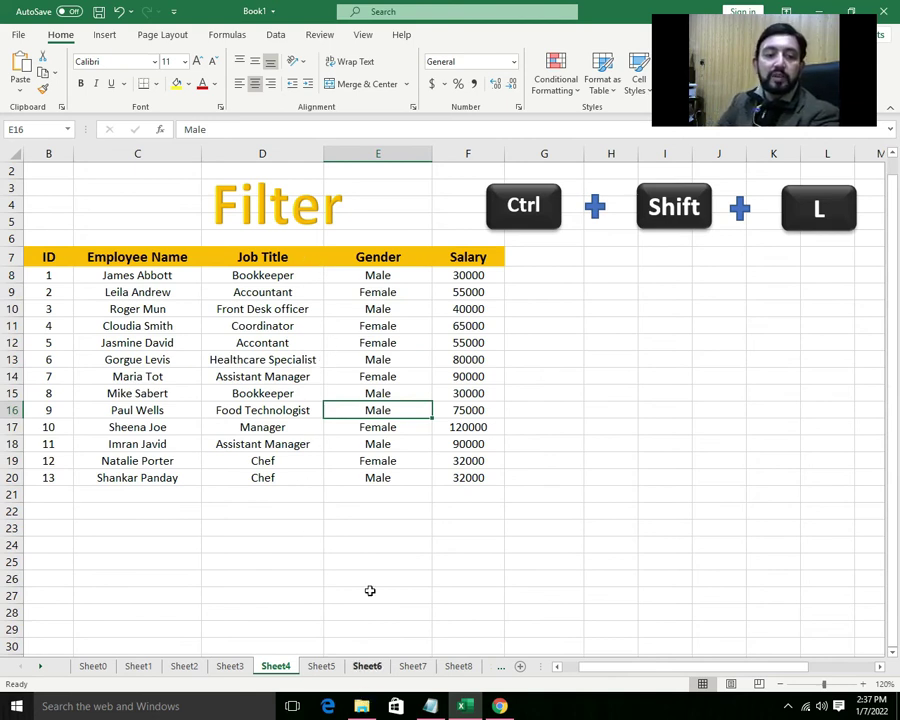
pyautogui.click(321, 666)
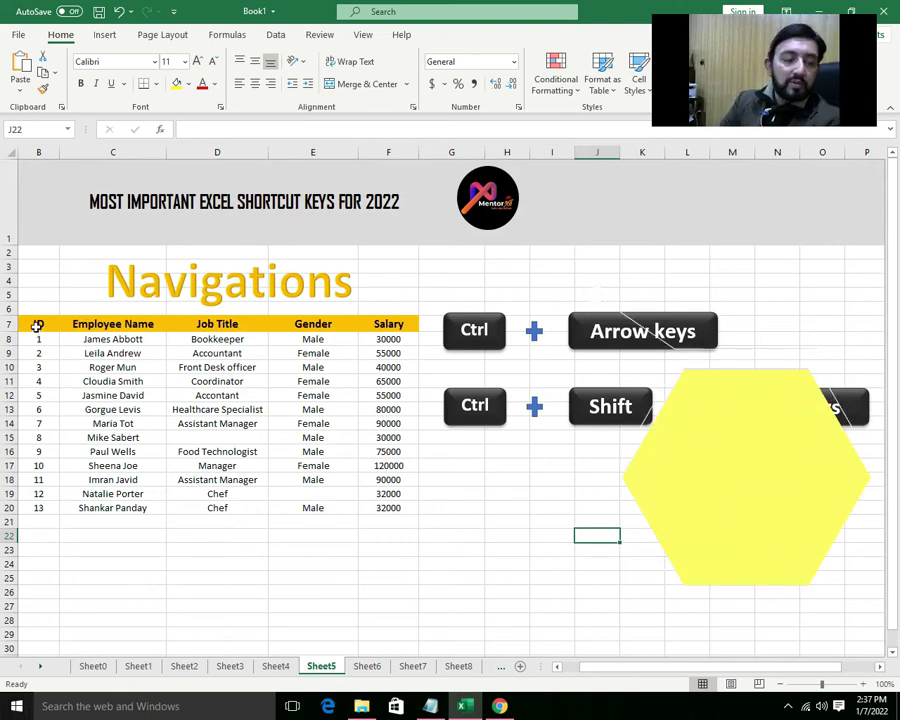
pyautogui.click(37, 325)
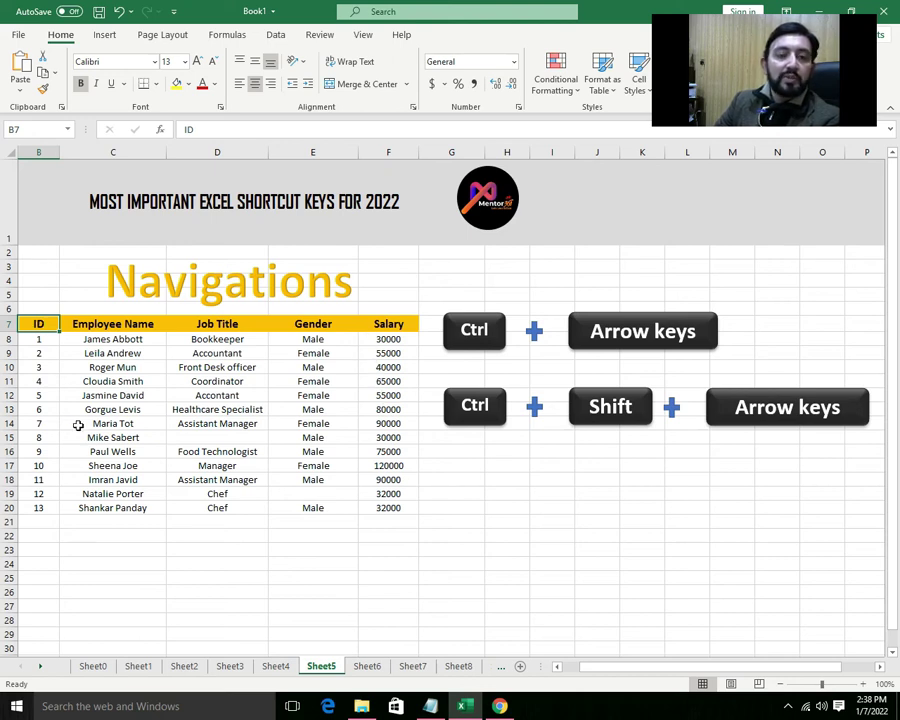
pyautogui.hotkey('ctrl', 'Right')
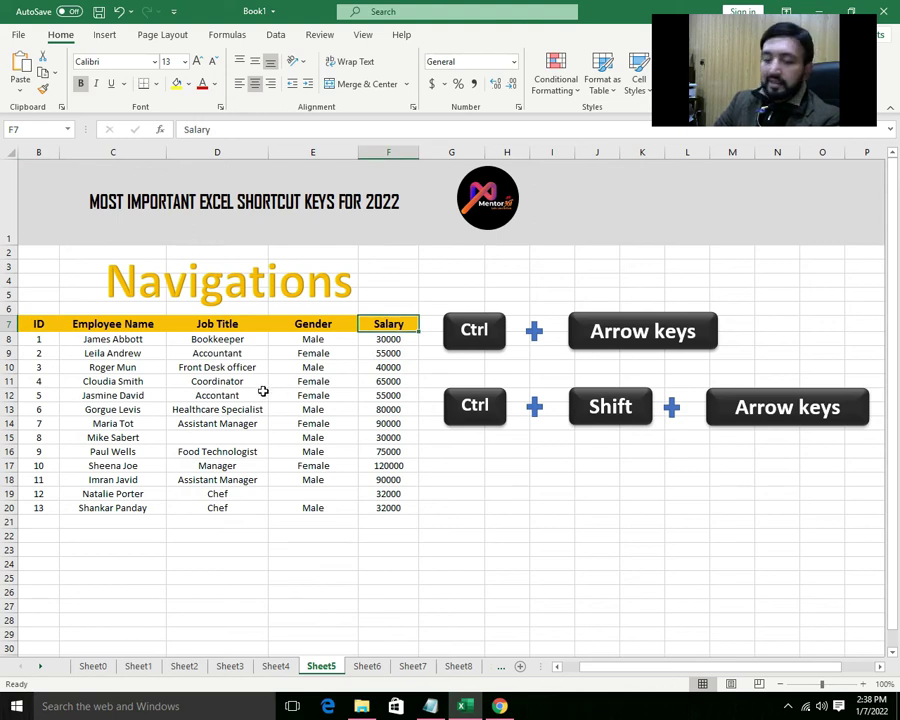
pyautogui.hotkey('ctrl', 'Down')
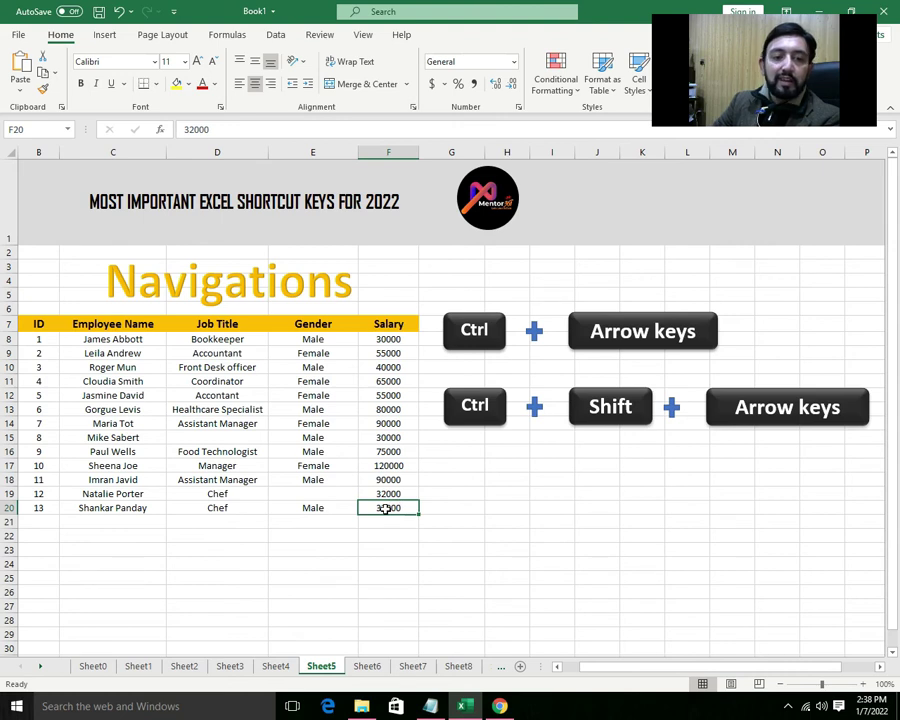
pyautogui.hotkey('ctrl', 'Left')
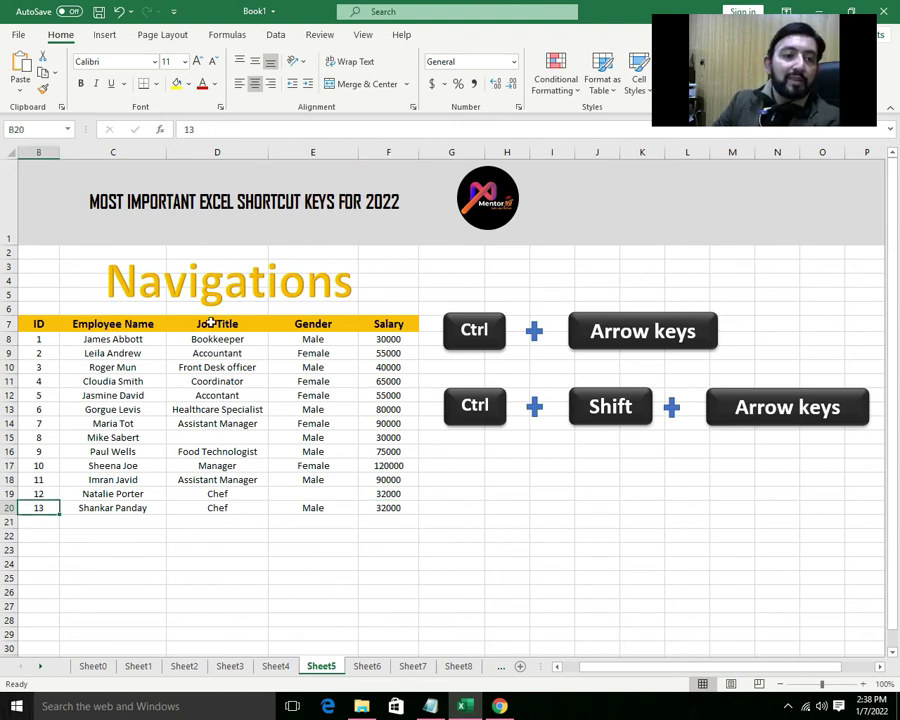
pyautogui.click(210, 324)
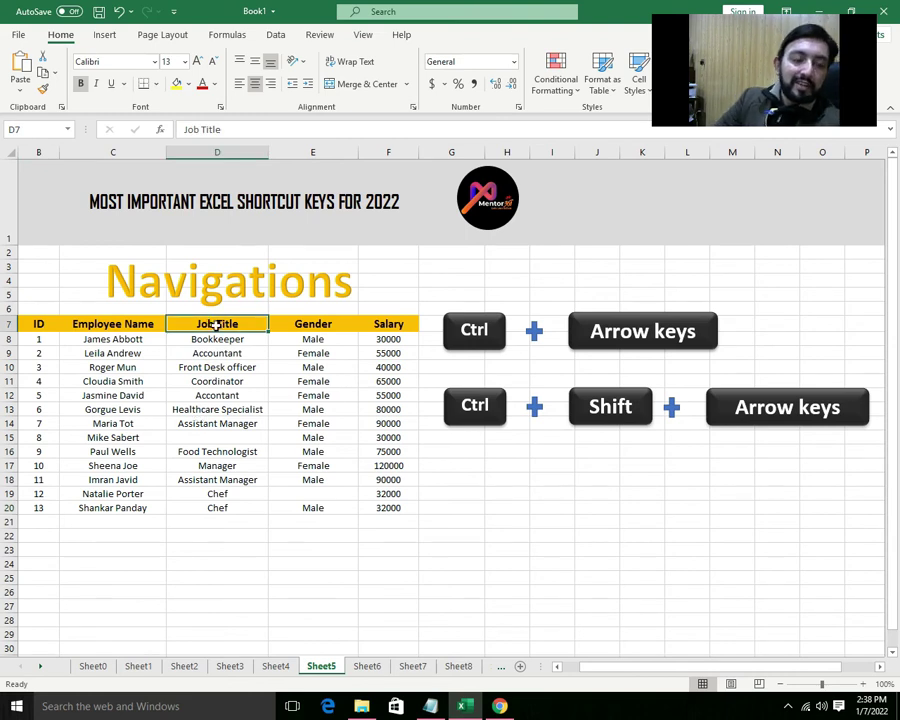
pyautogui.hotkey('ctrl', 'Down')
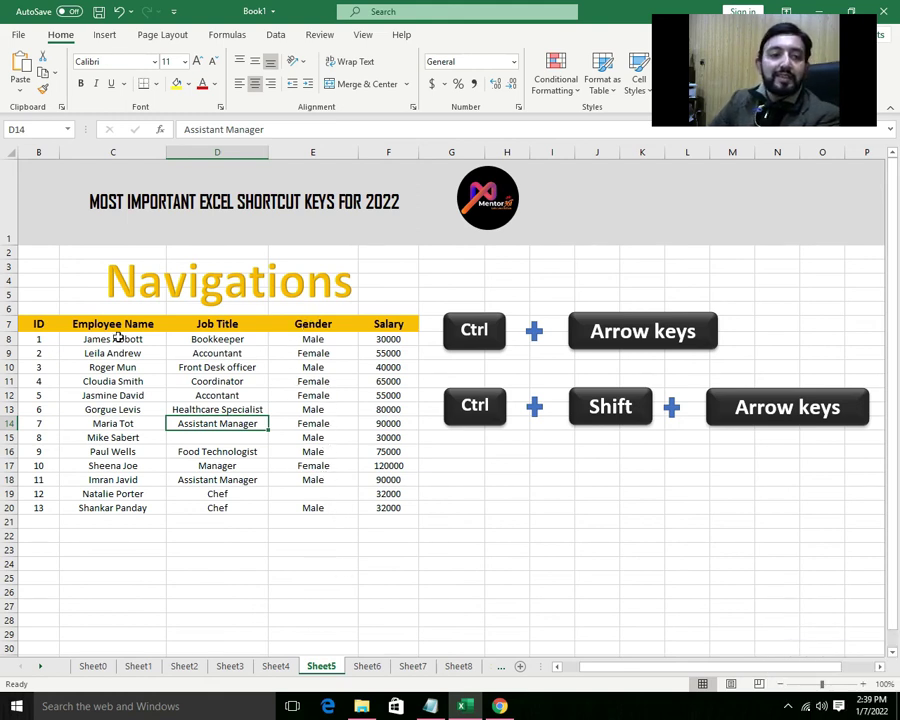
pyautogui.click(35, 342)
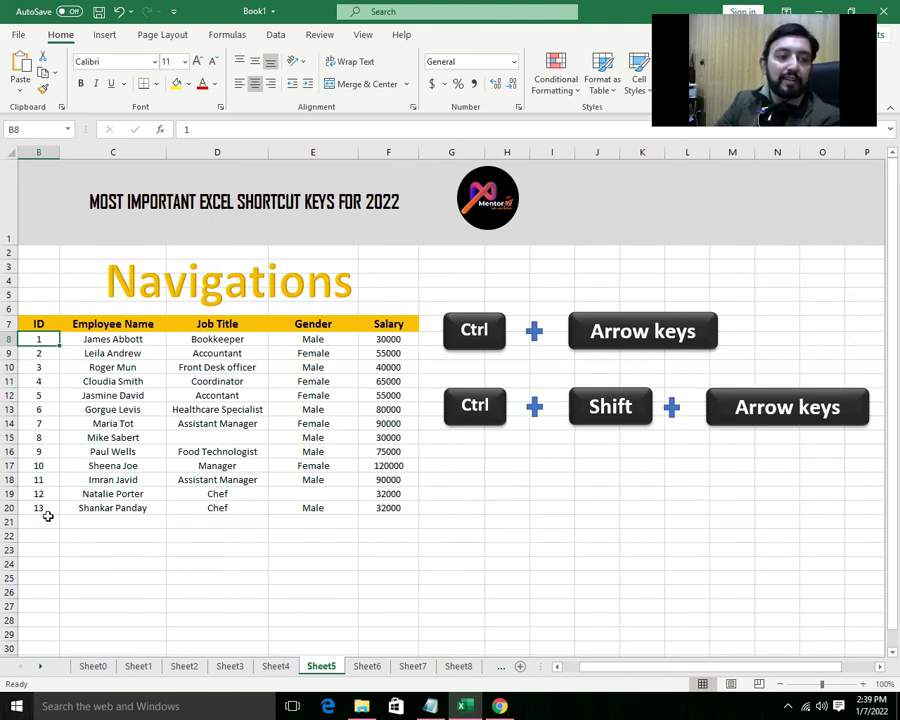
pyautogui.hotkey('ctrl', 'shift', 'Down')
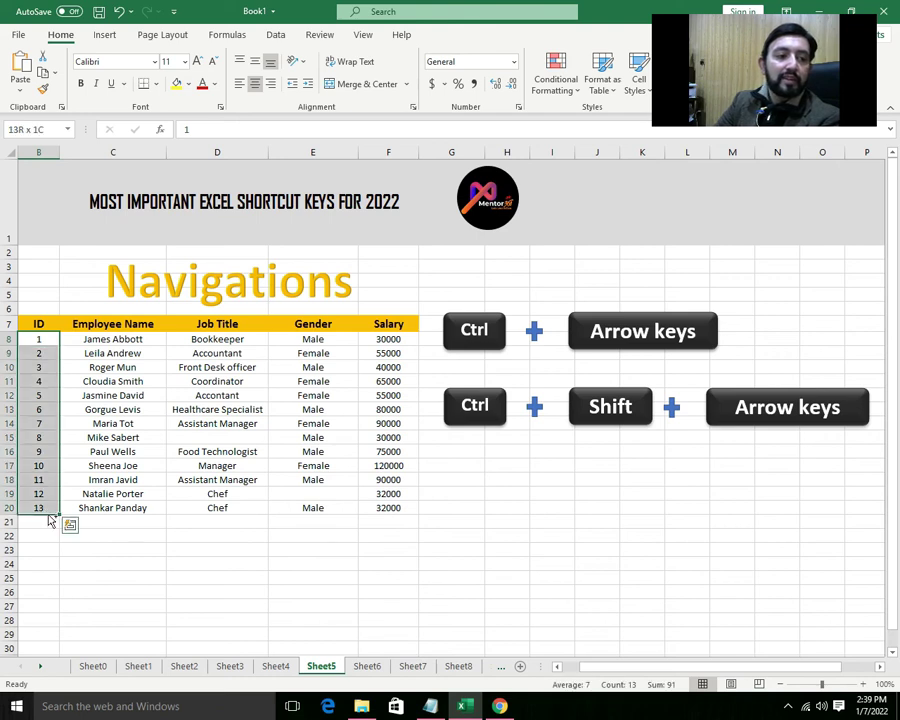
pyautogui.click(35, 343)
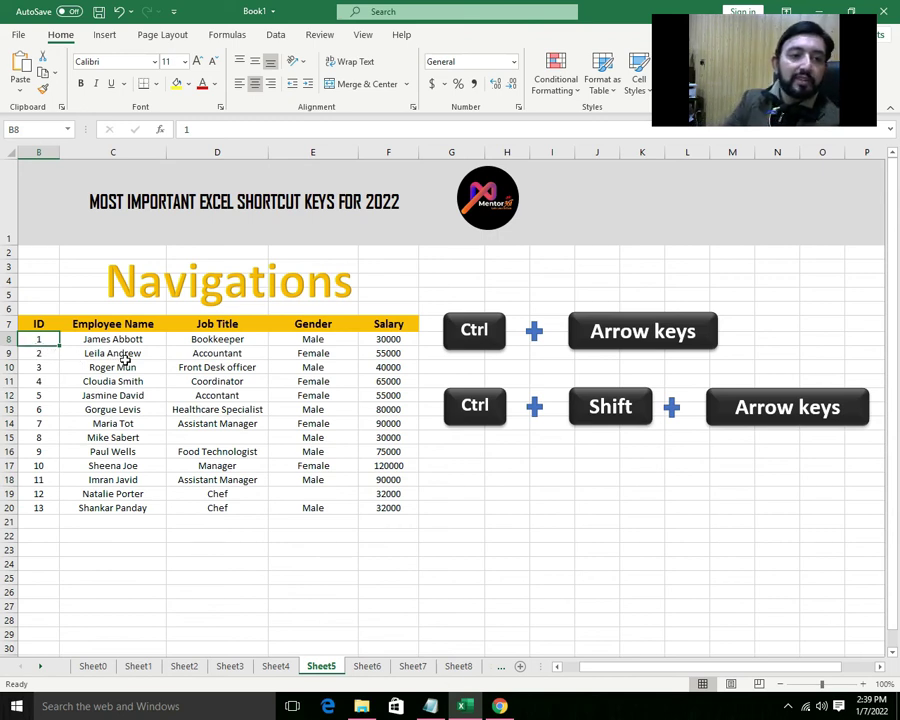
pyautogui.hotkey('ctrl', 'shift', 'Right')
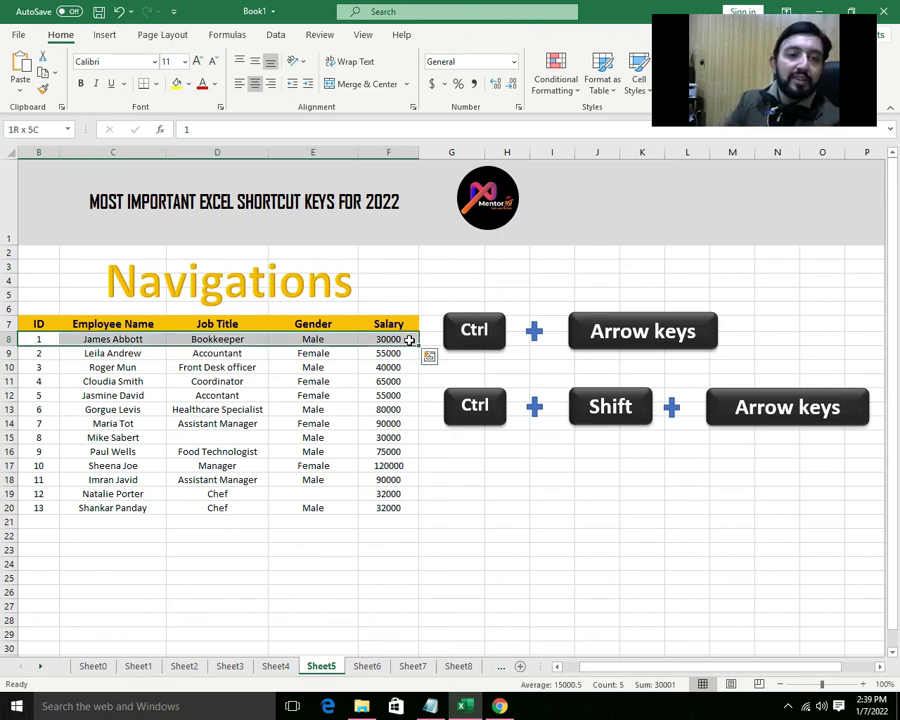
pyautogui.click(311, 339)
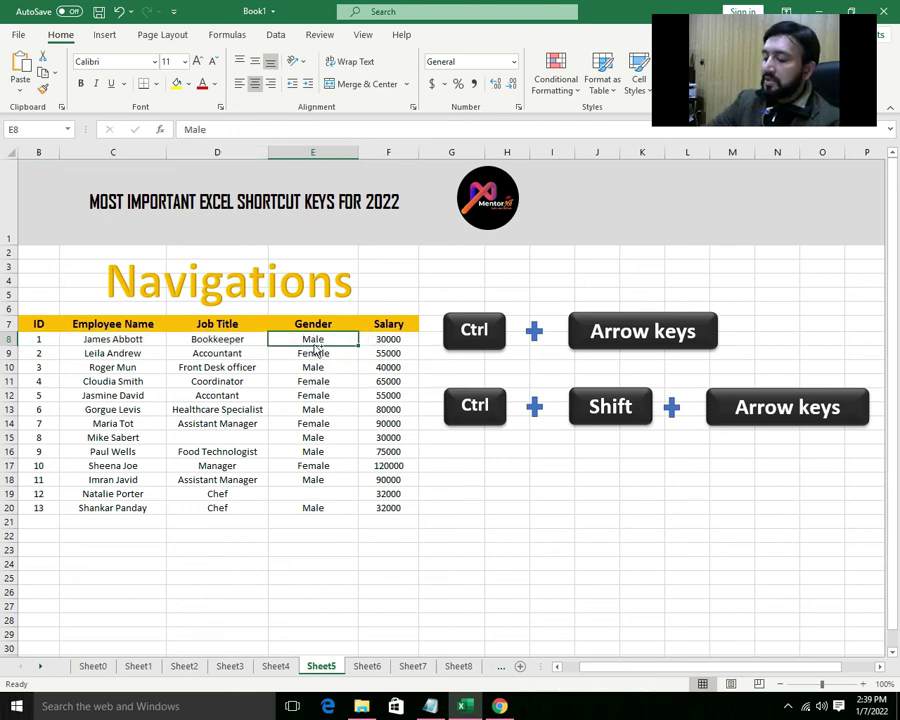
pyautogui.hotkey('ctrl', 'shift', 'Down')
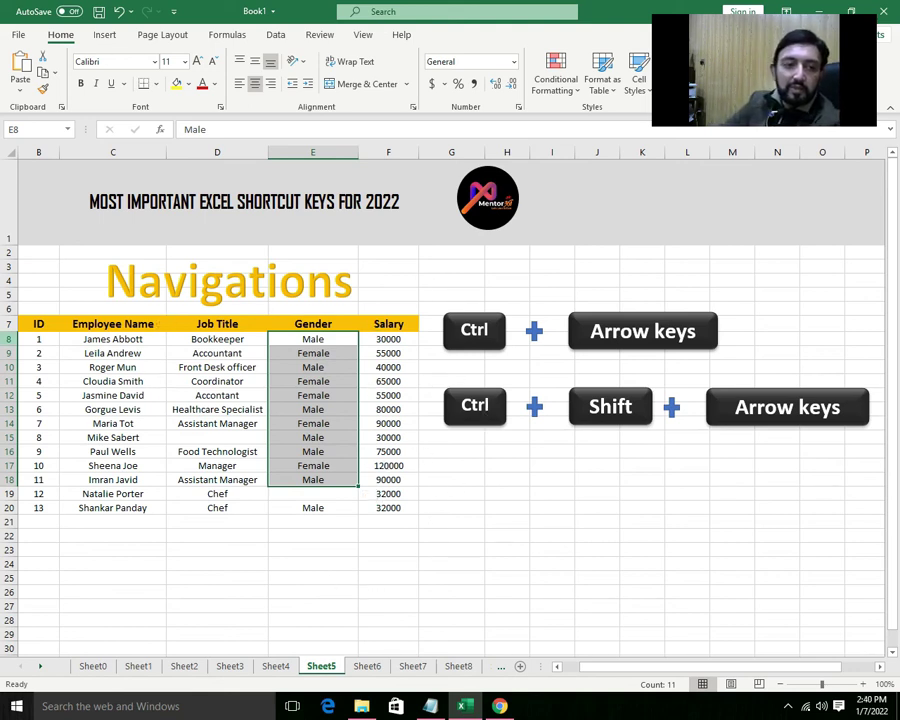
pyautogui.click(34, 340)
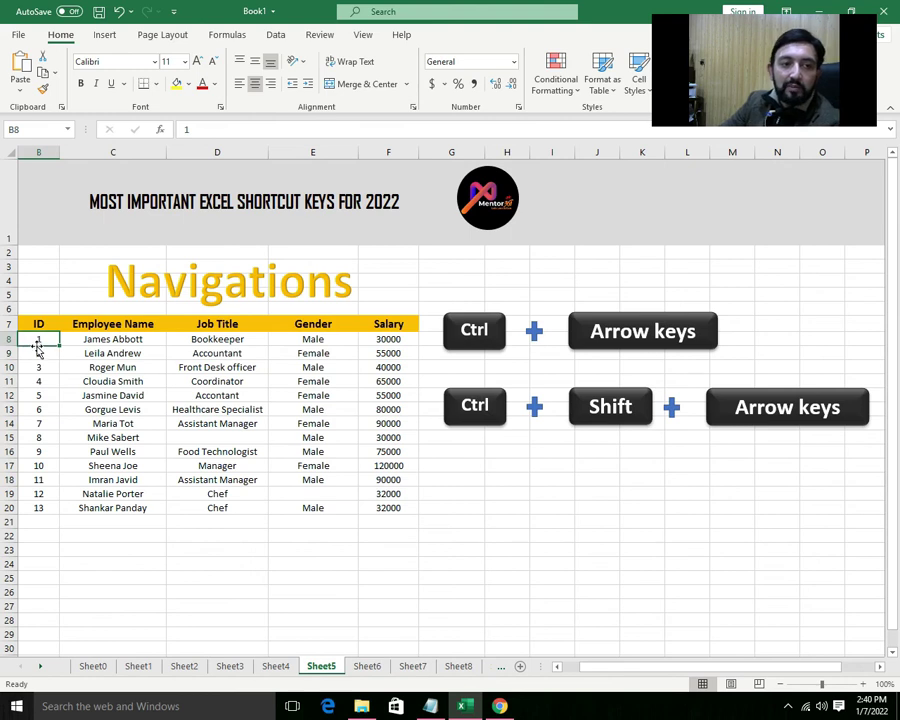